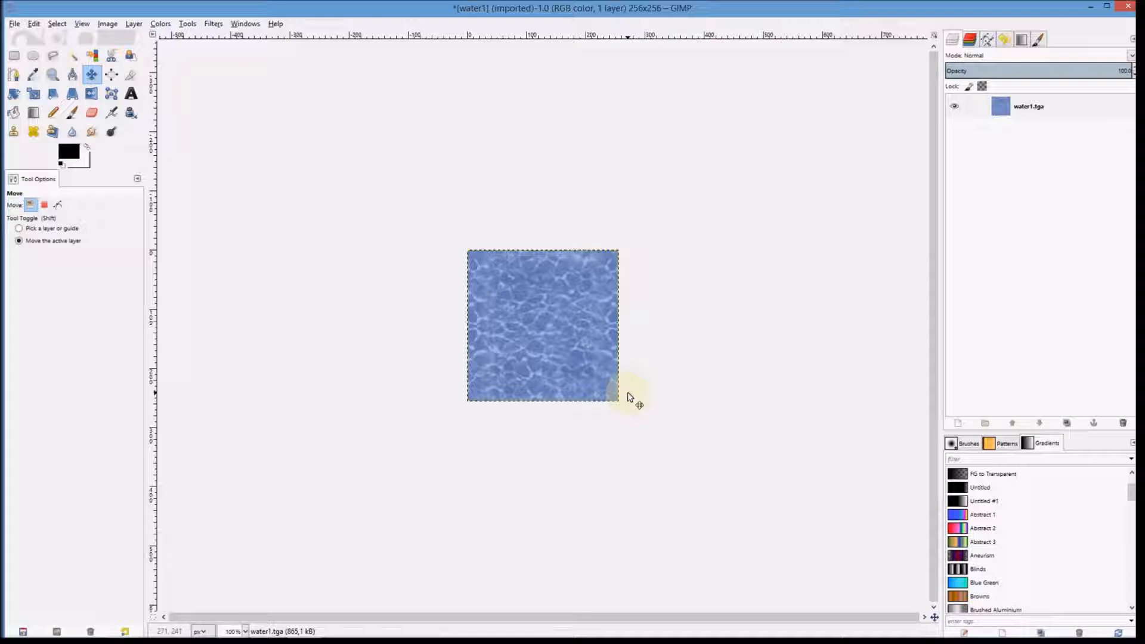
Step: Apply the Waves animation filter to the water layer with amplitude 5, wavelength 20 and 4 frames
click(1044, 113)
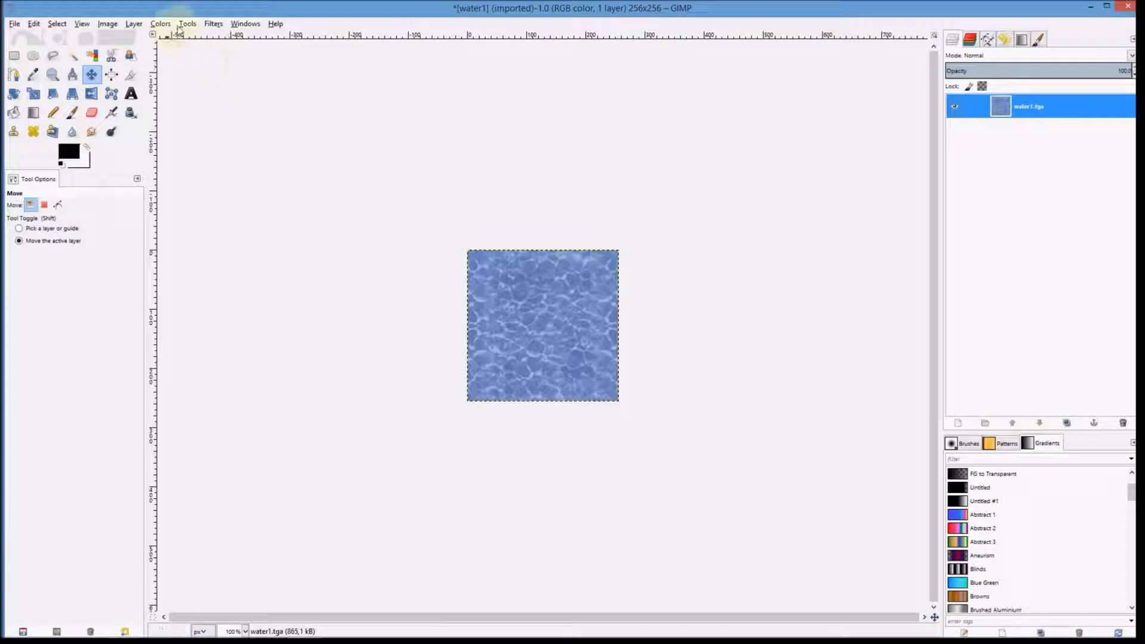
click(213, 25)
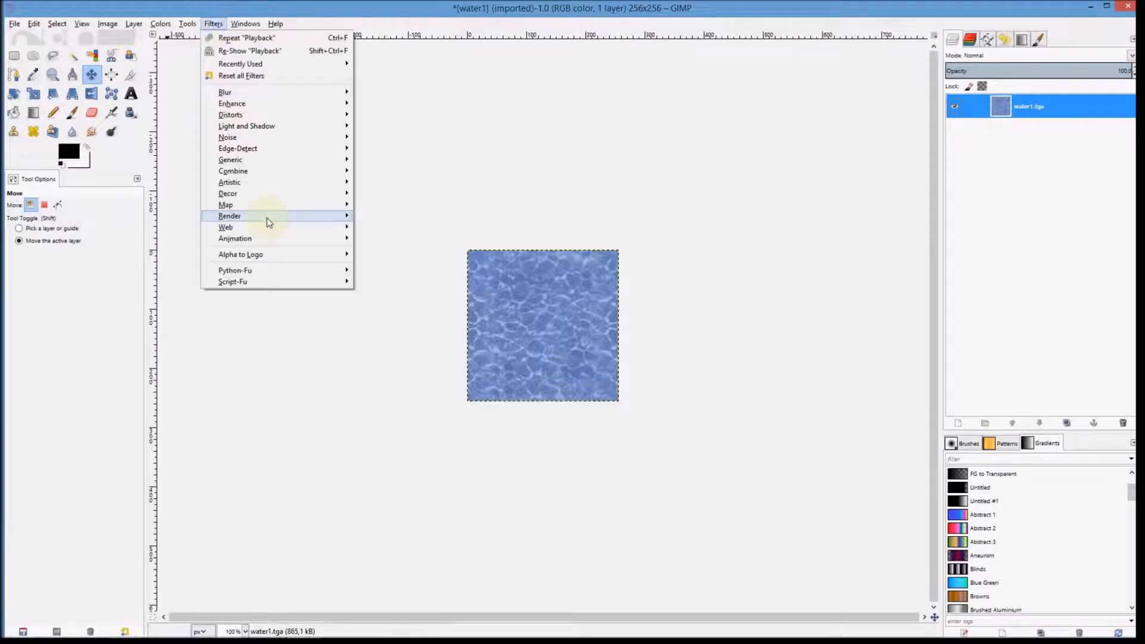
mouse_move(266, 238)
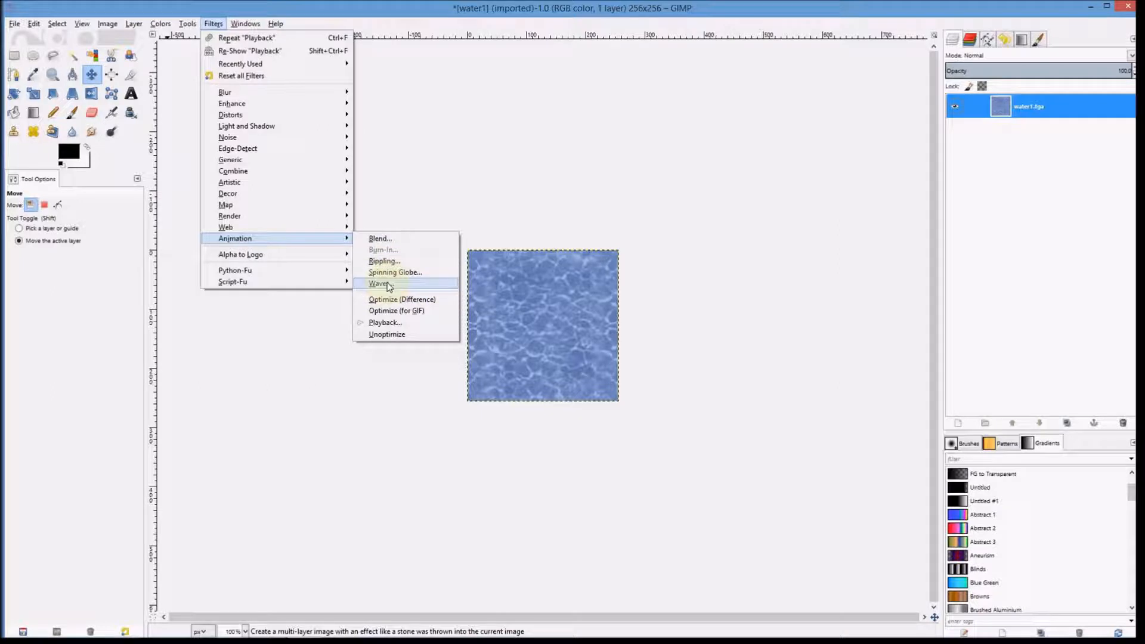
click(384, 283)
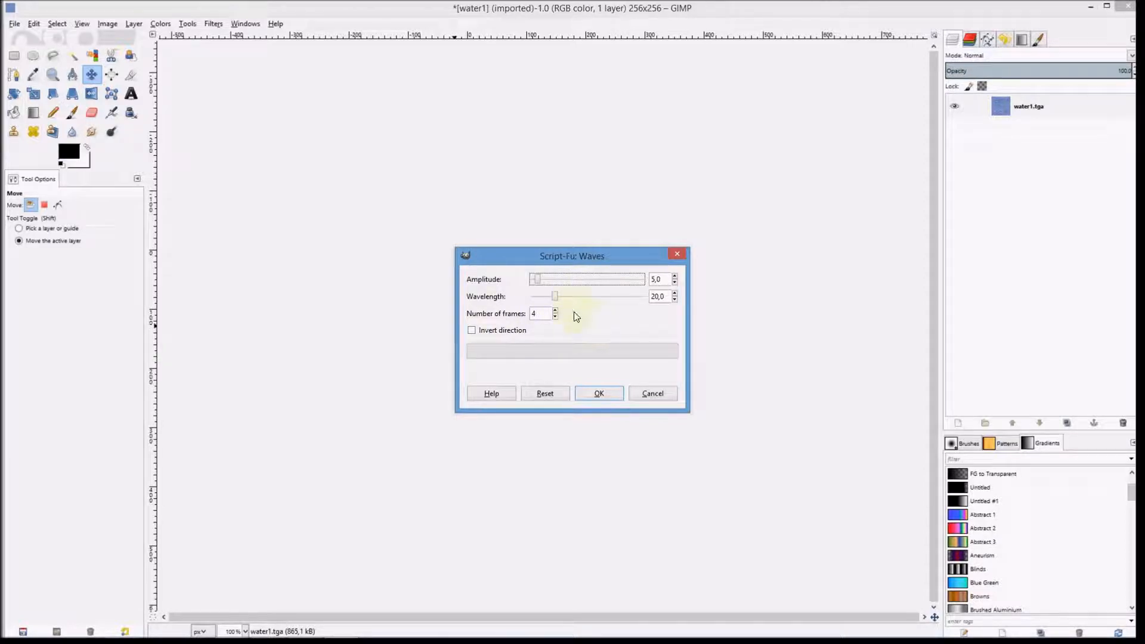
click(600, 397)
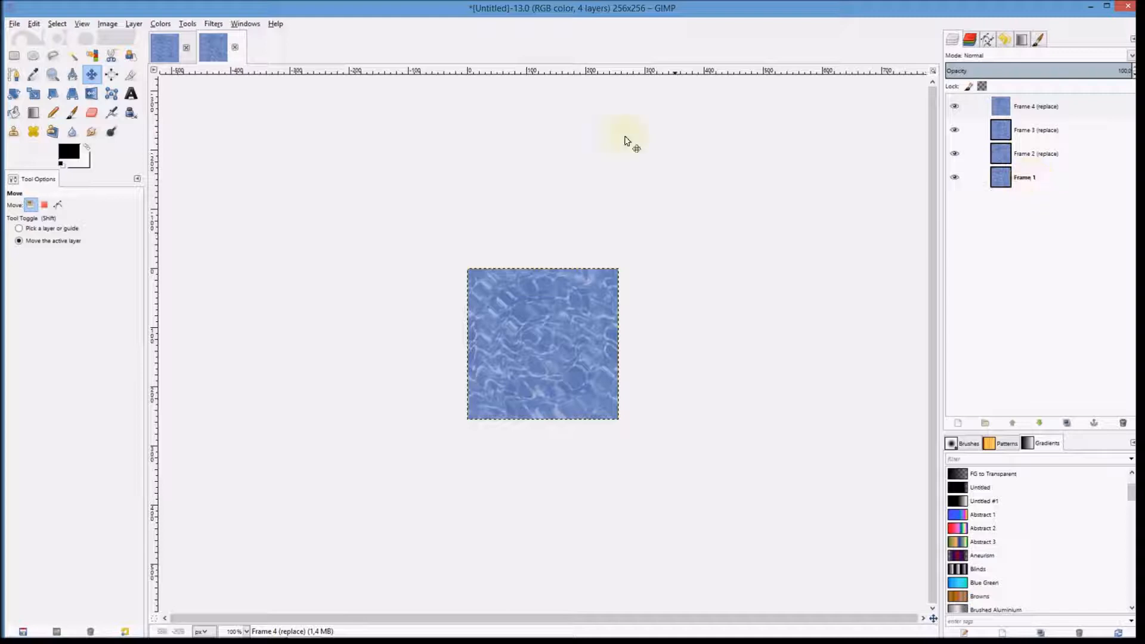
Step: Preview the generated frames in the animation playback window, then close it
click(213, 25)
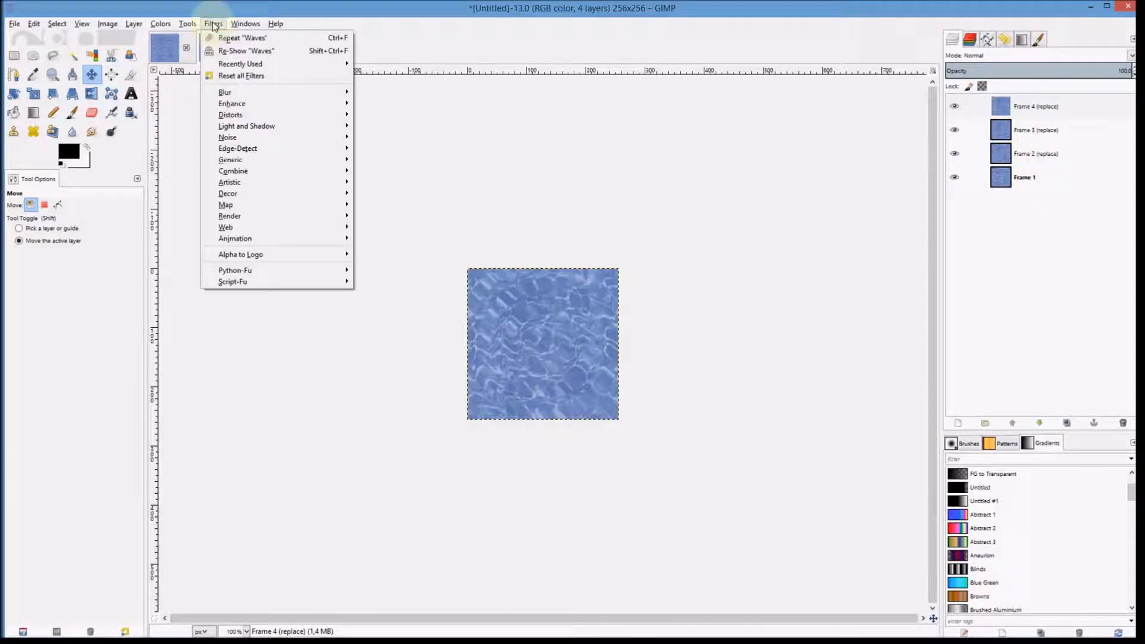
mouse_move(286, 239)
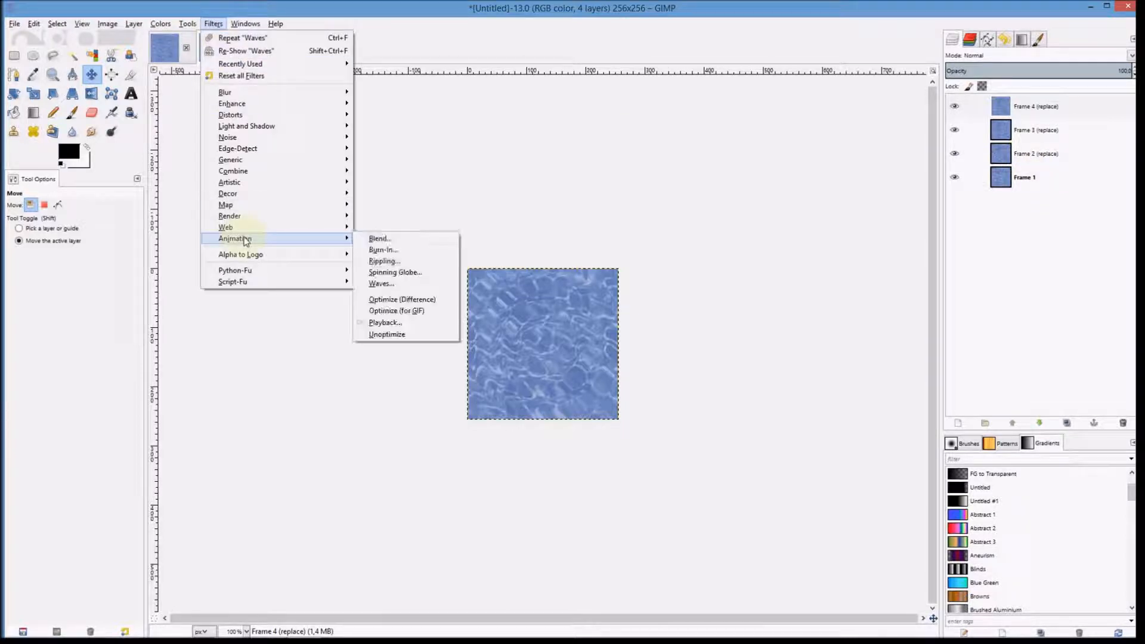
click(416, 325)
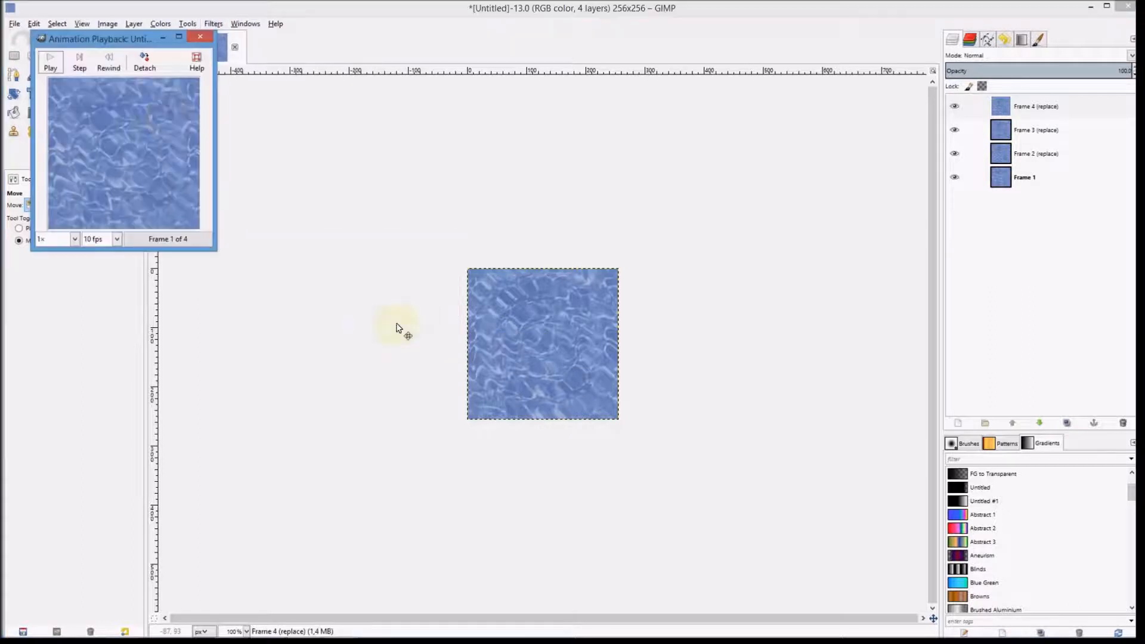
drag(130, 41, 270, 137)
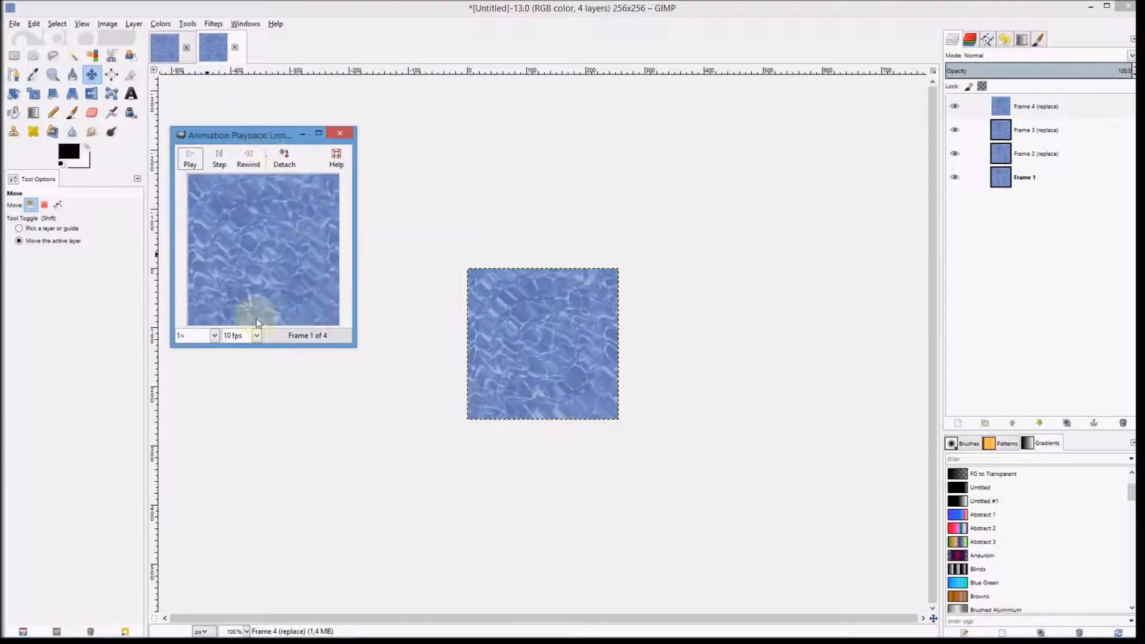
click(192, 162)
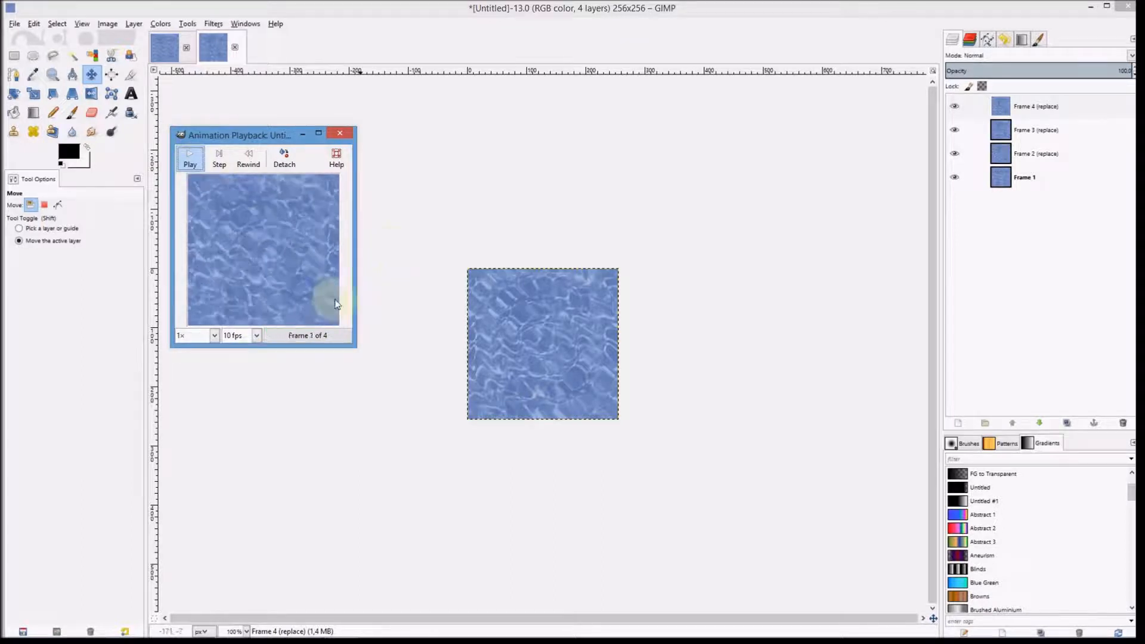
click(348, 136)
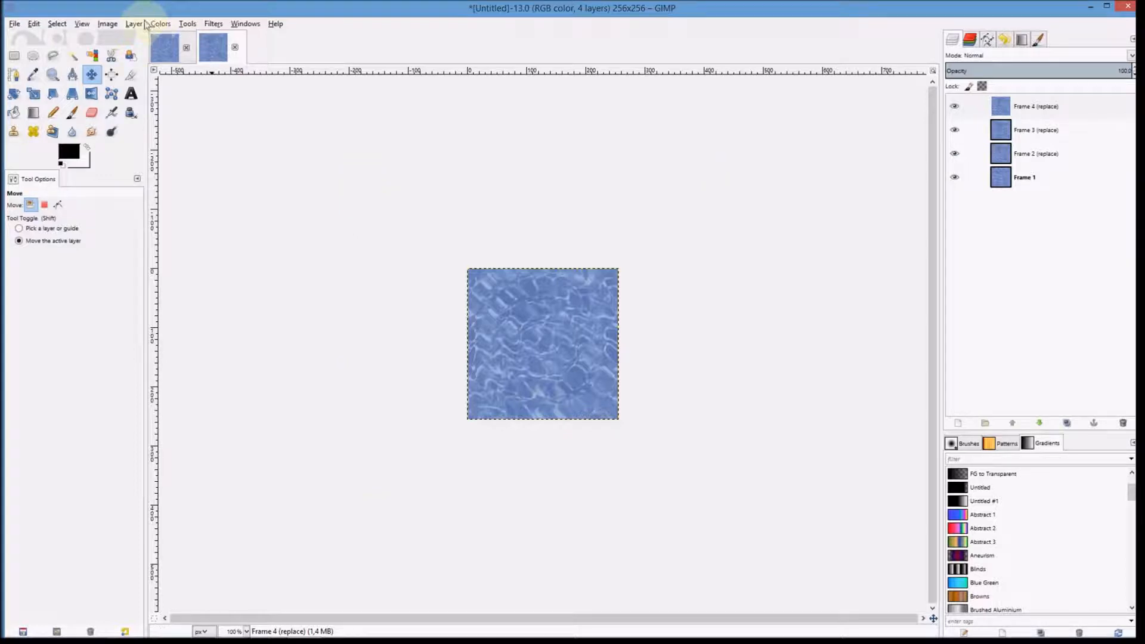
Step: Enlarge the image canvas to 512 x 512 pixels without resizing the layers
click(108, 24)
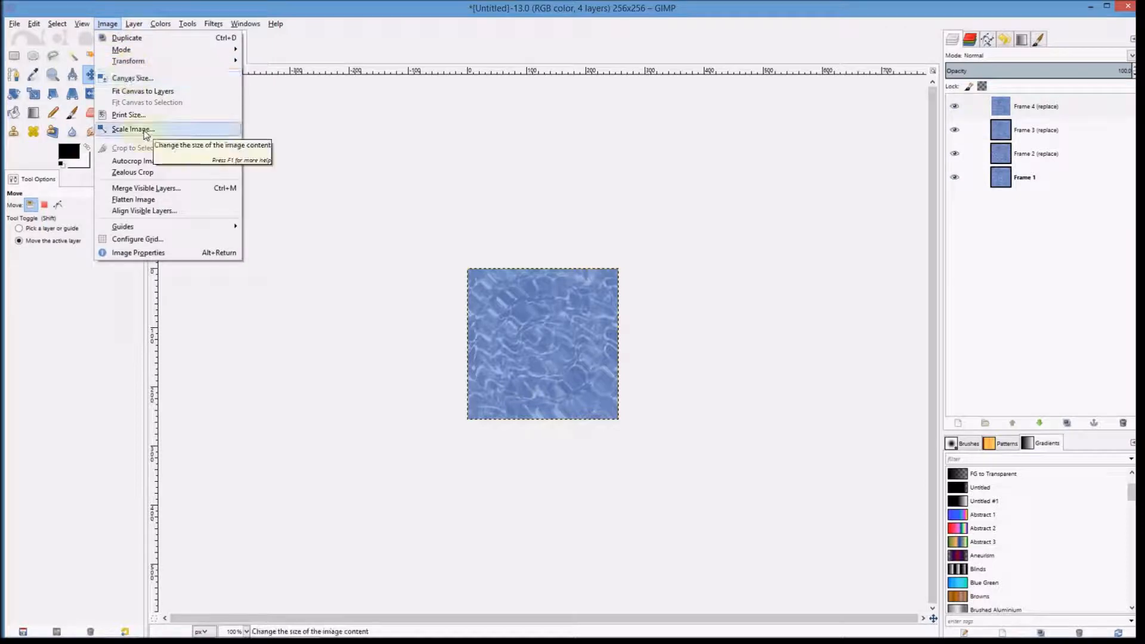
click(148, 79)
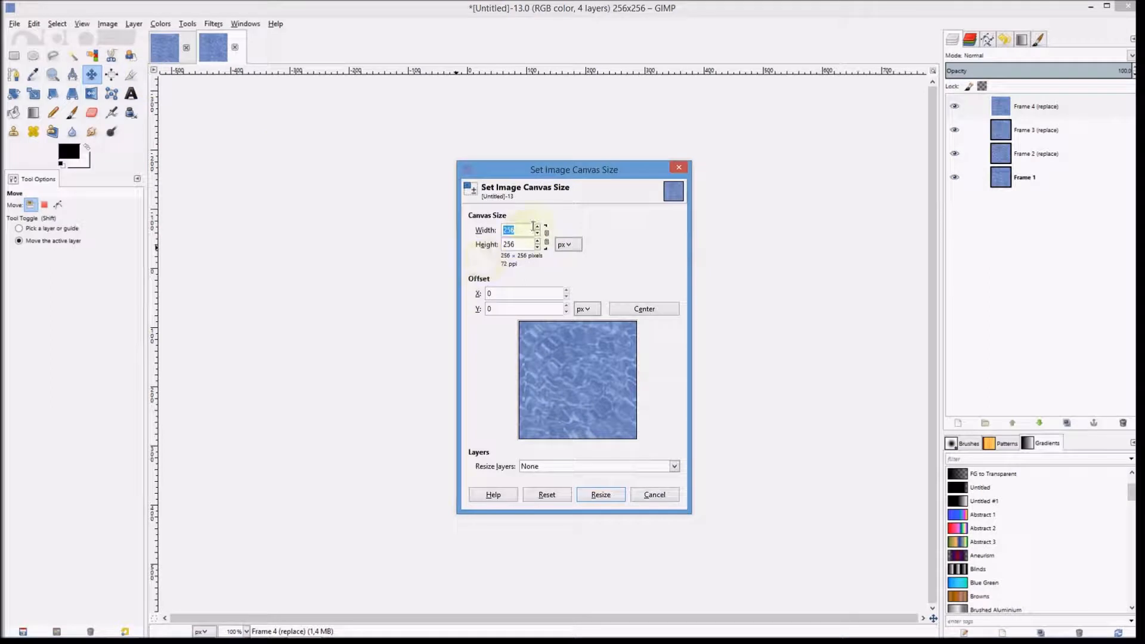
text(512)
key(Tab)
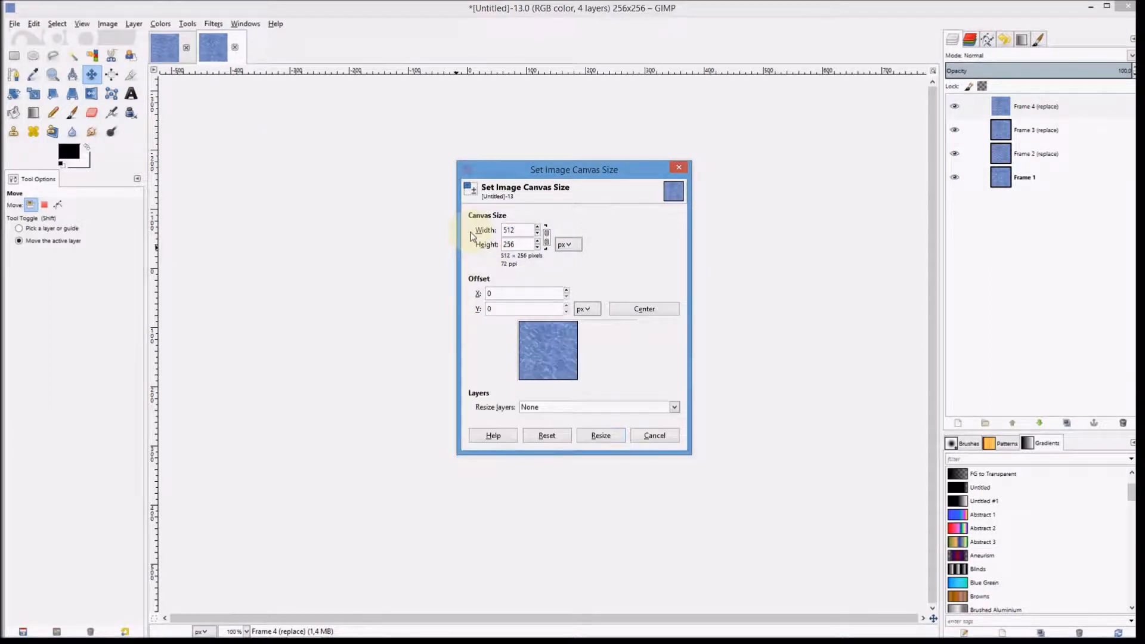
key(Tab)
text(512)
key(Tab)
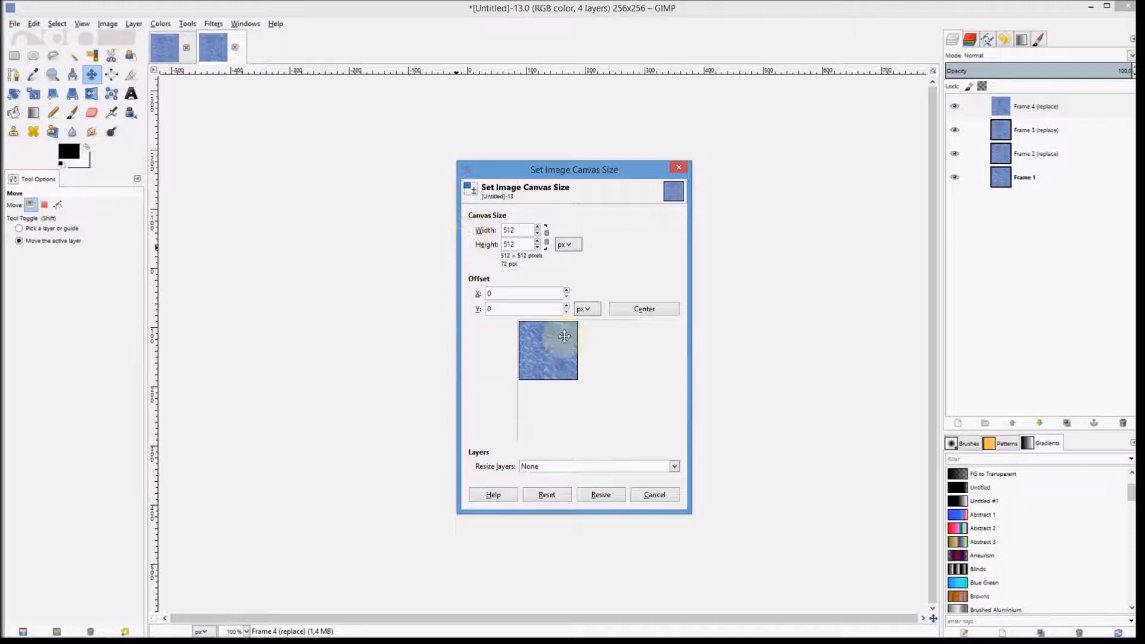
click(601, 495)
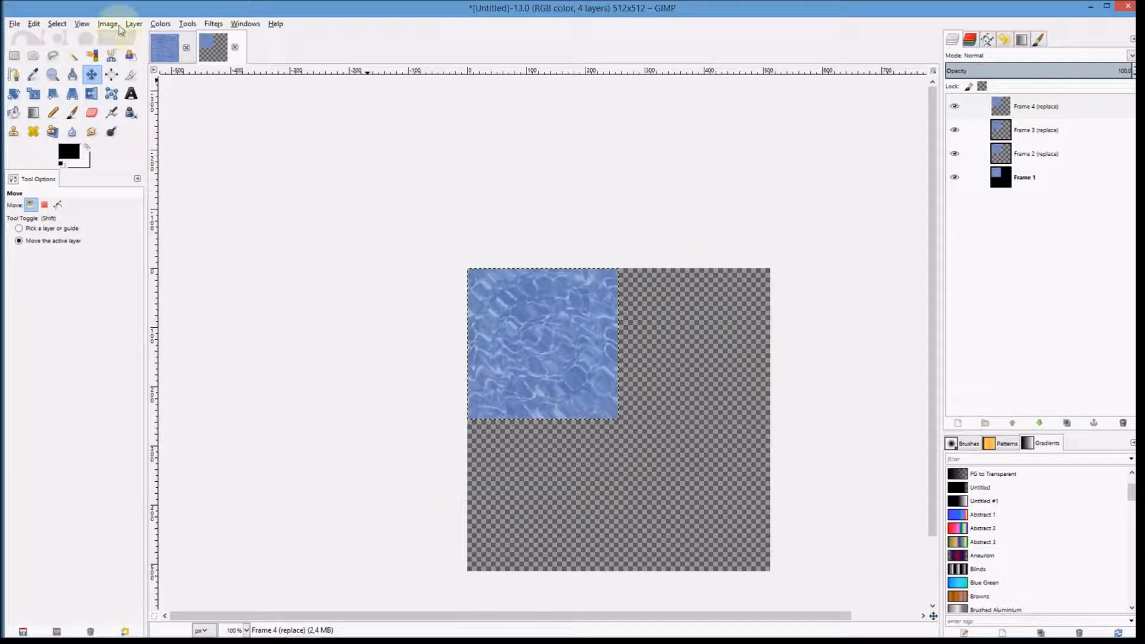
Step: Turn on snapping to canvas edges
click(83, 25)
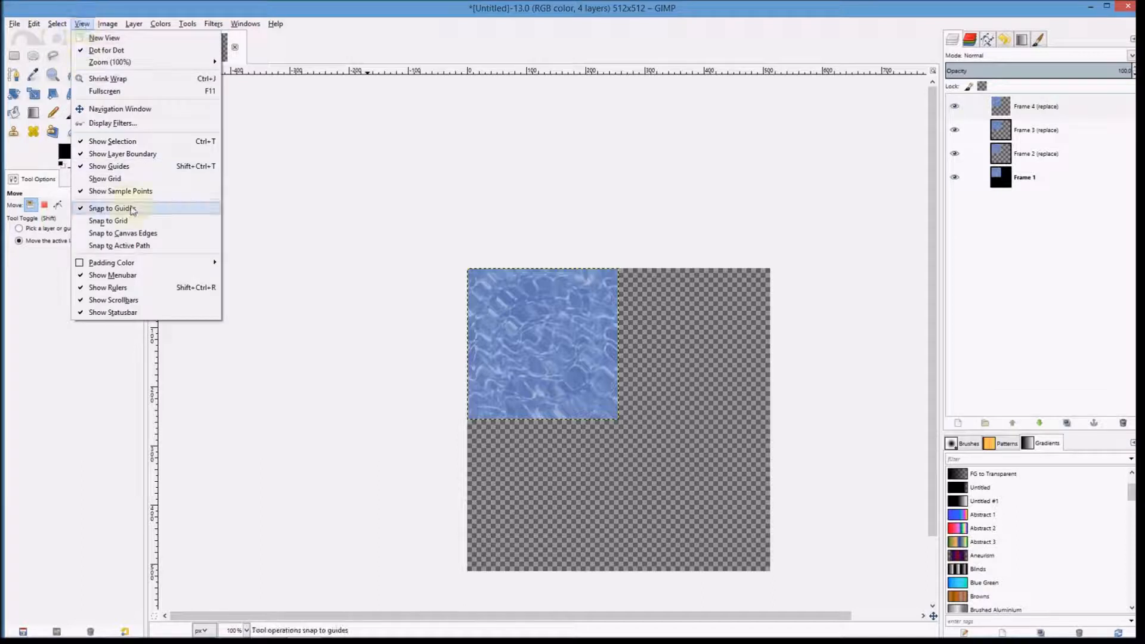
click(139, 235)
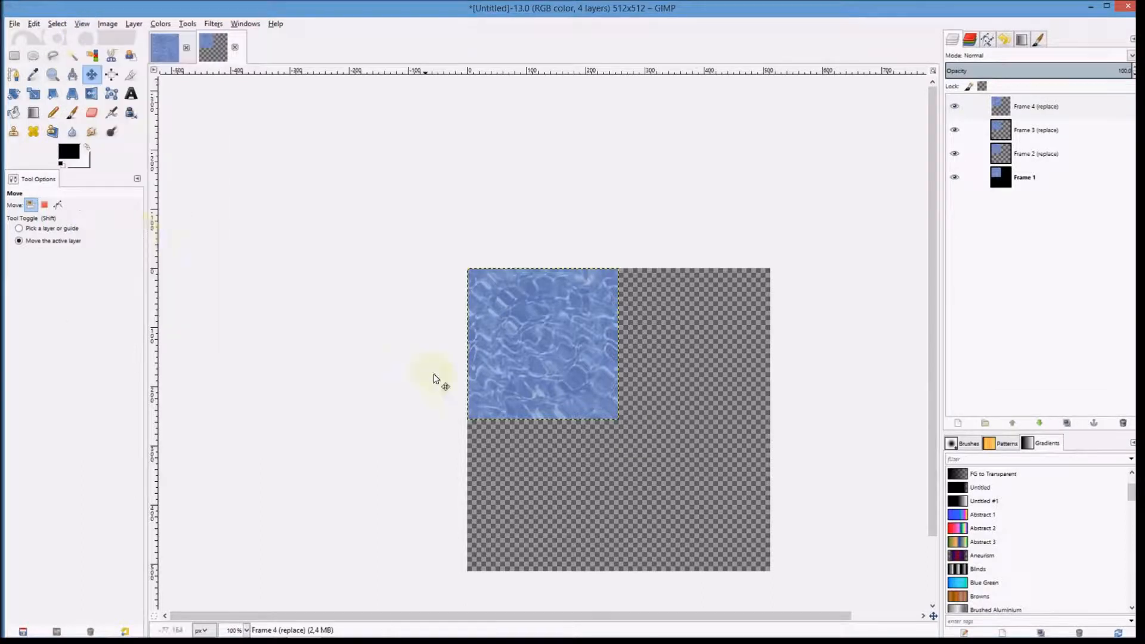
drag(670, 481, 573, 376)
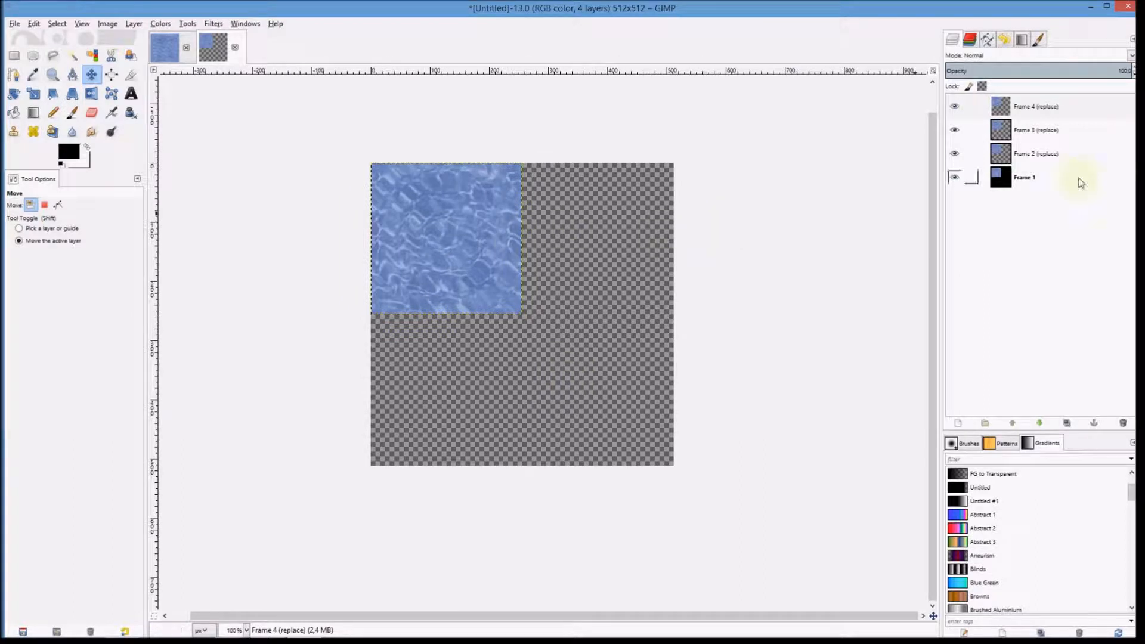
Step: Move the Frame 2 layer into the top-right quarter of the canvas
click(1047, 178)
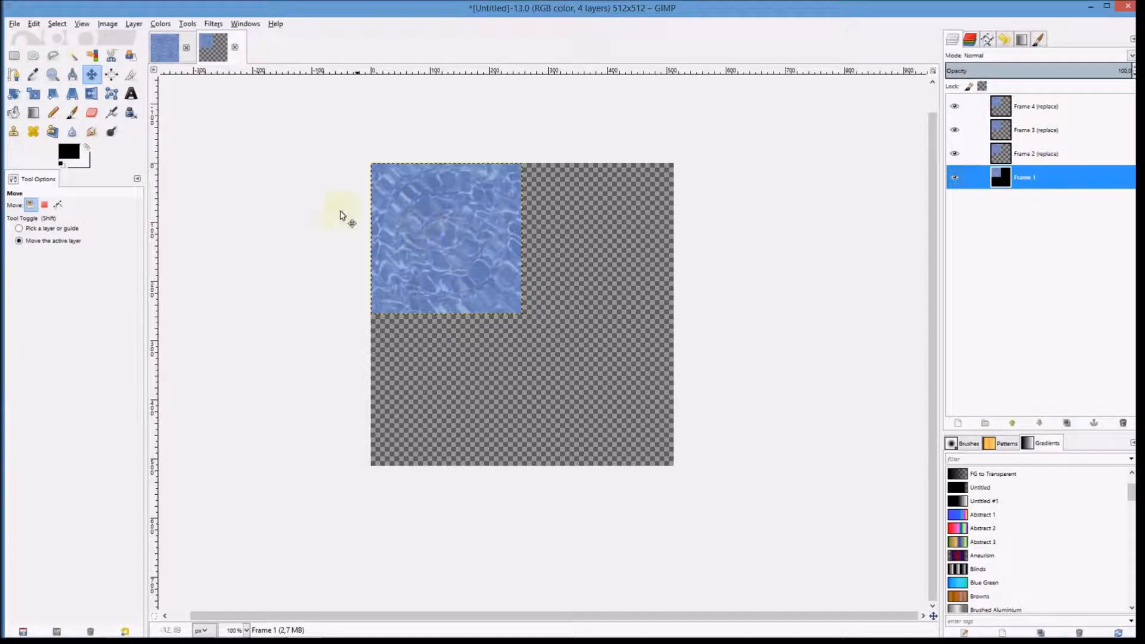
click(1034, 156)
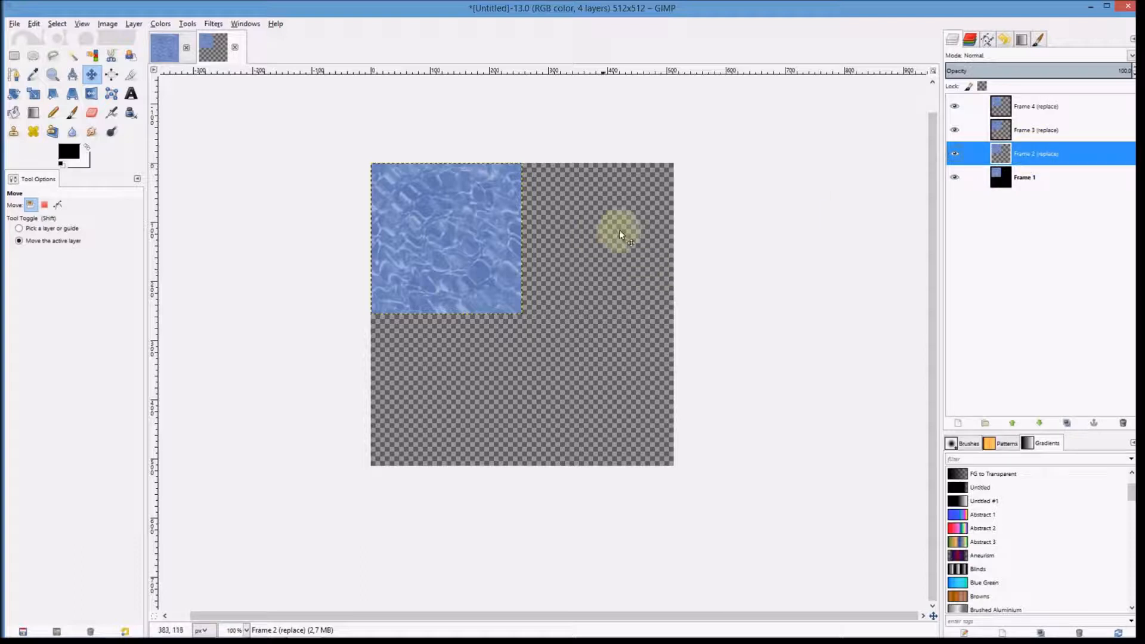
click(92, 79)
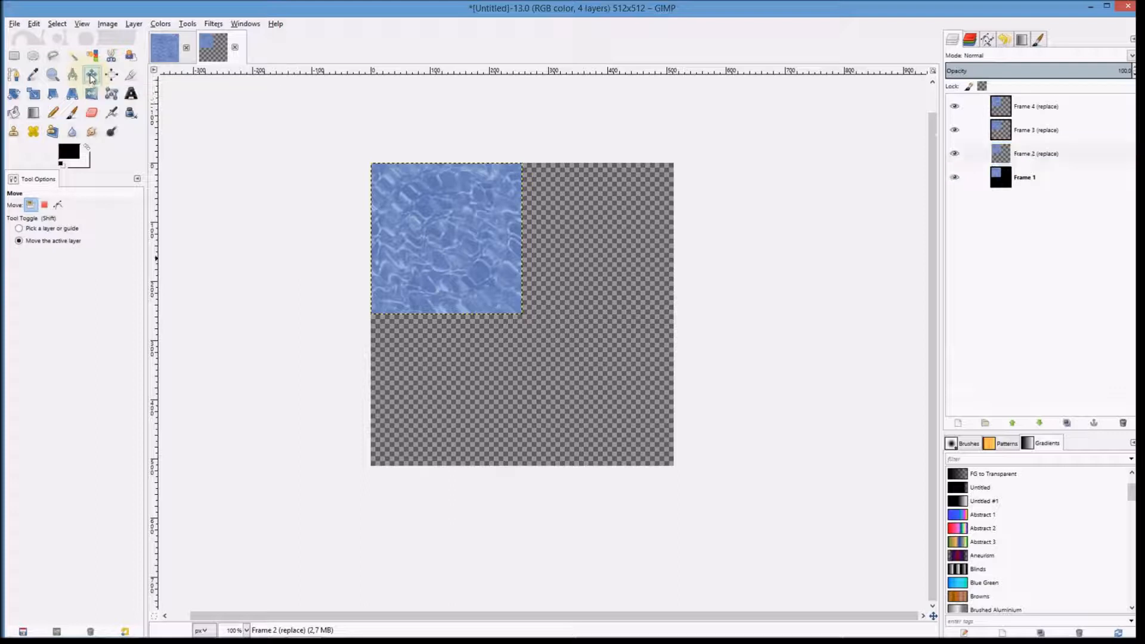
click(61, 241)
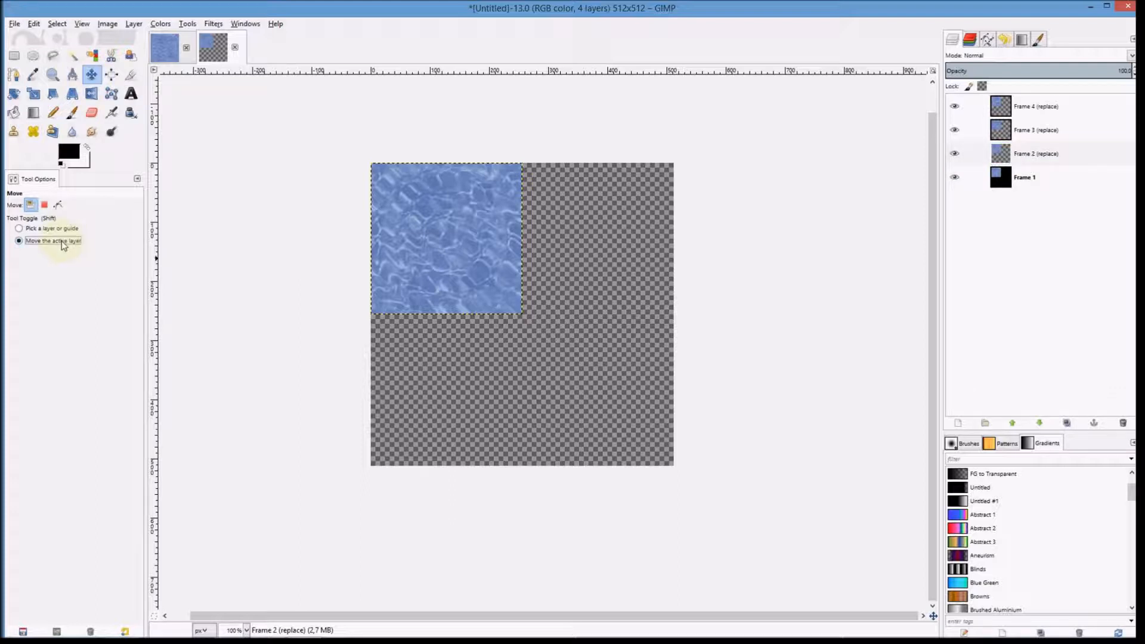
drag(464, 245, 613, 249)
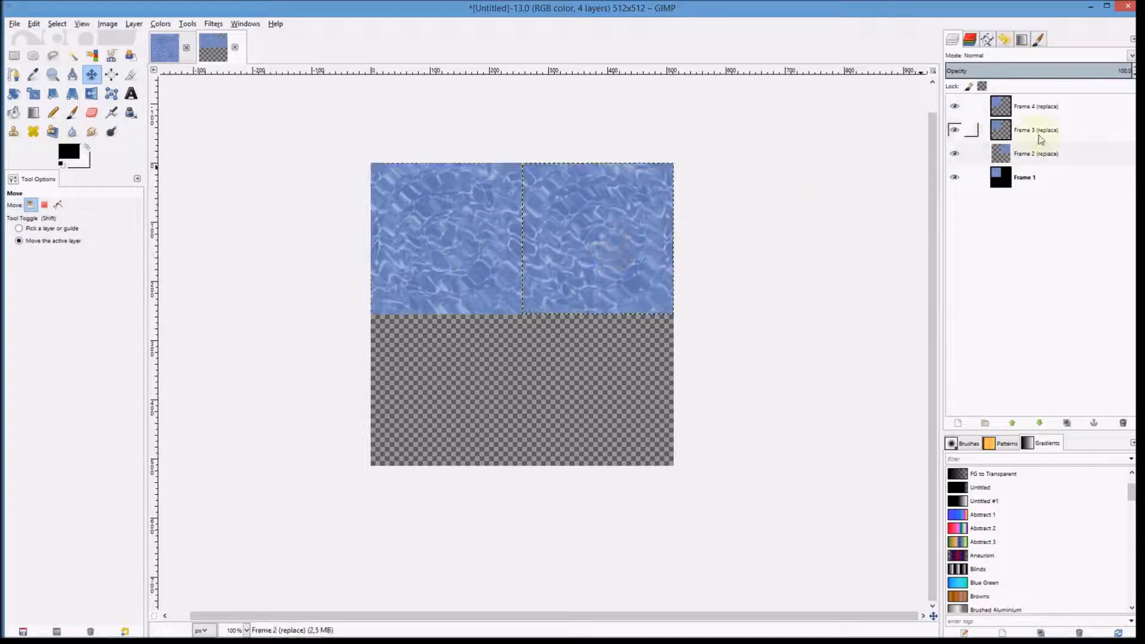
Step: Move Frame 3 into the bottom-left quarter and Frame 4 into the bottom-right quarter of the canvas
click(978, 131)
drag(463, 224, 463, 368)
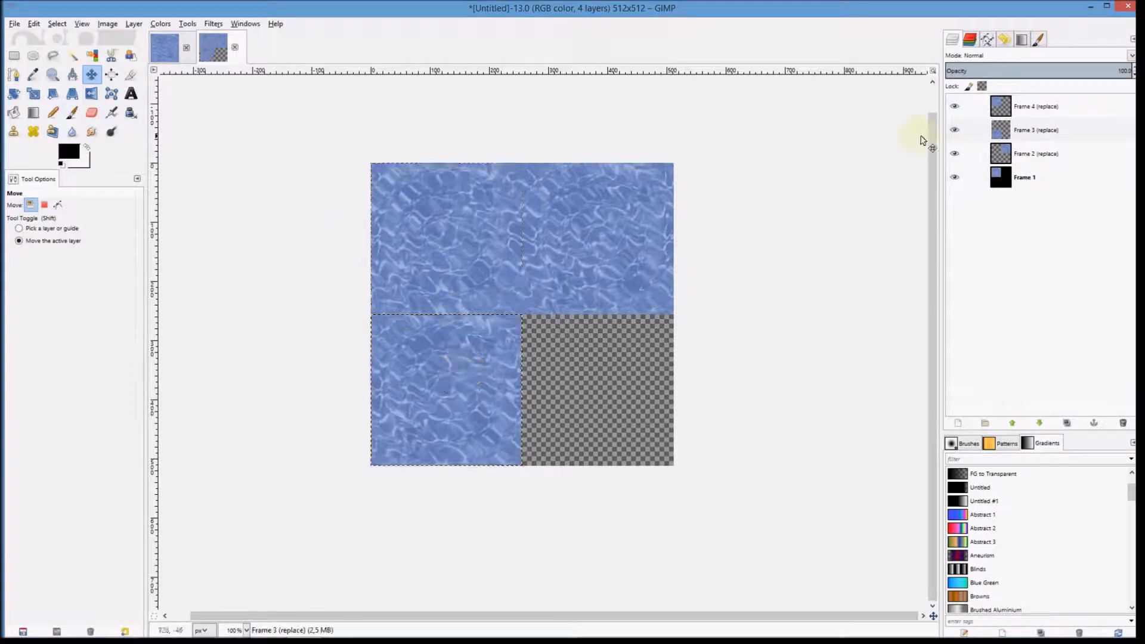
click(1030, 111)
drag(455, 230, 604, 378)
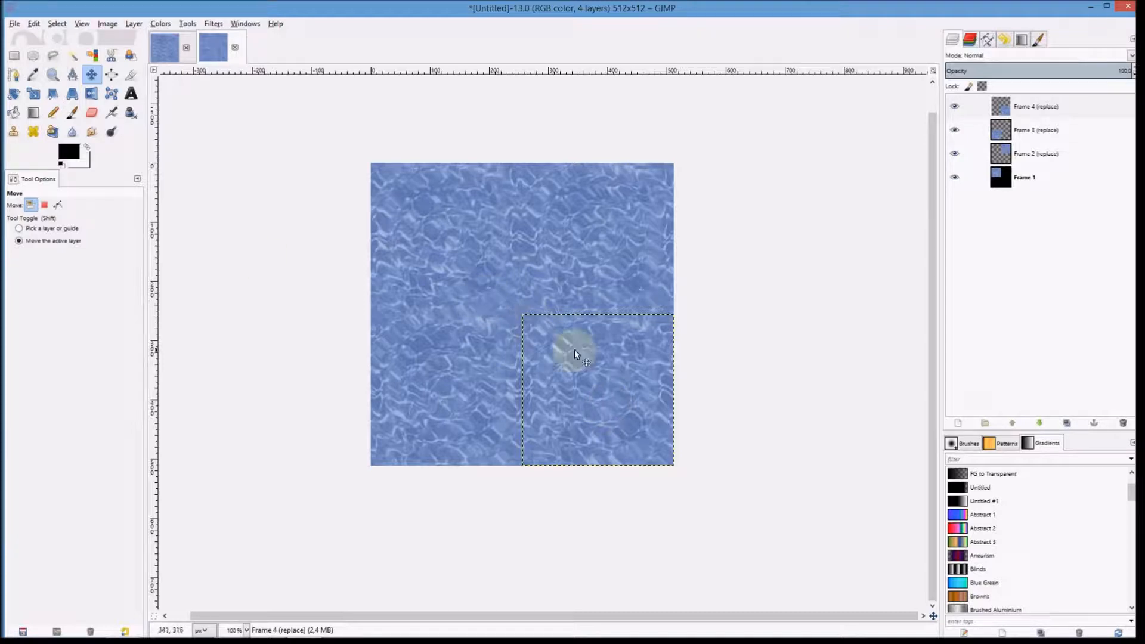
Step: Export the image as AnimatedWater.png on the Desktop, replacing the existing file, with default PNG options
click(15, 24)
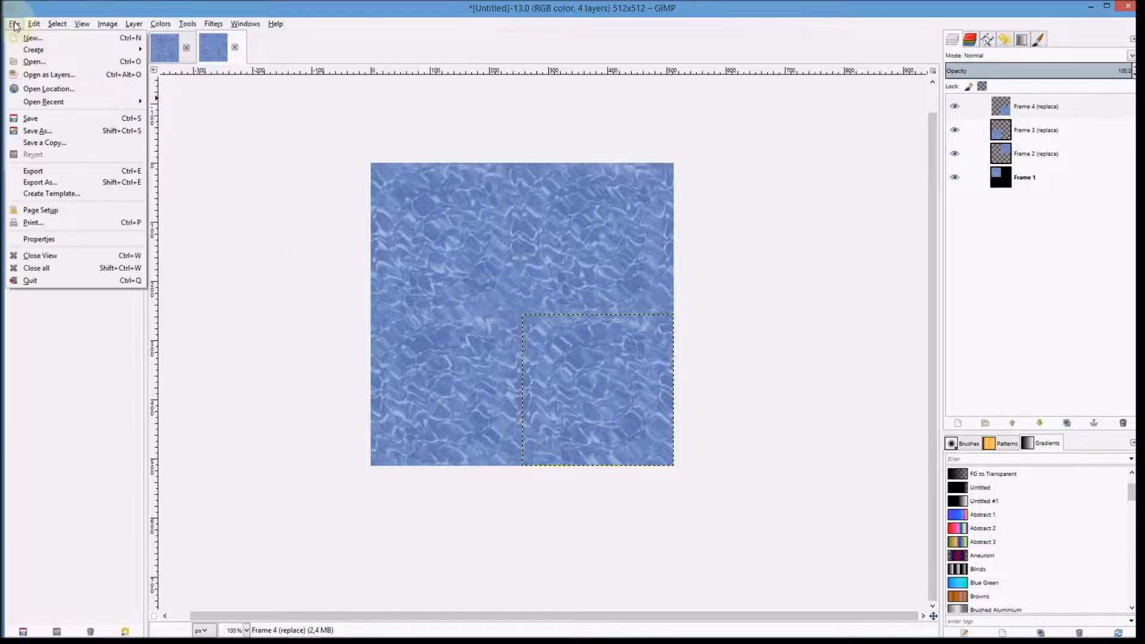
click(52, 172)
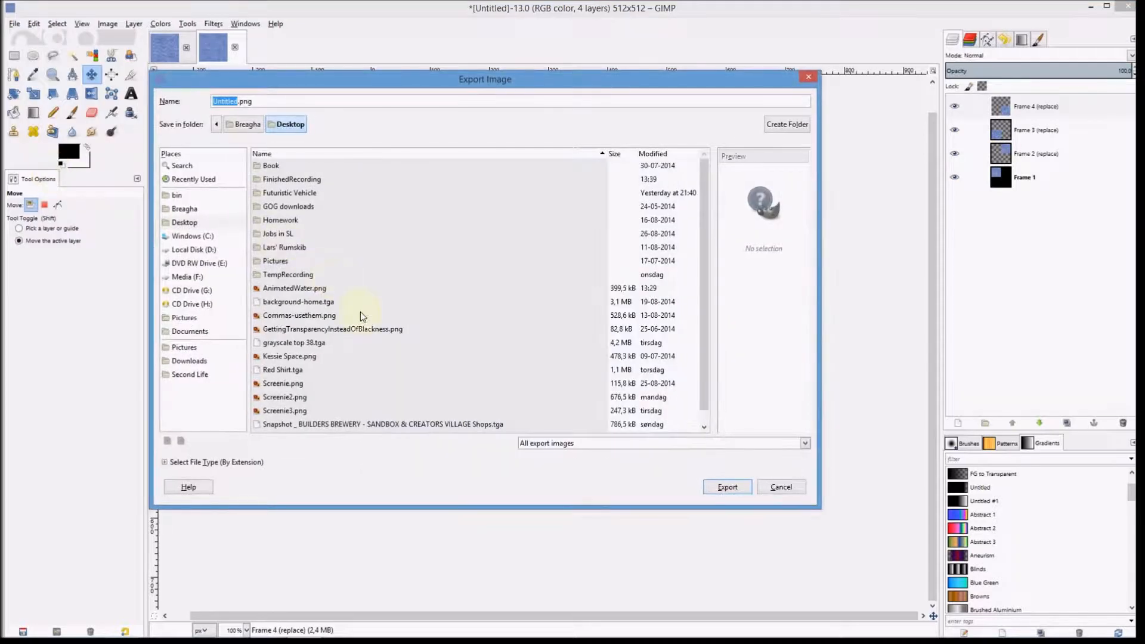
click(315, 288)
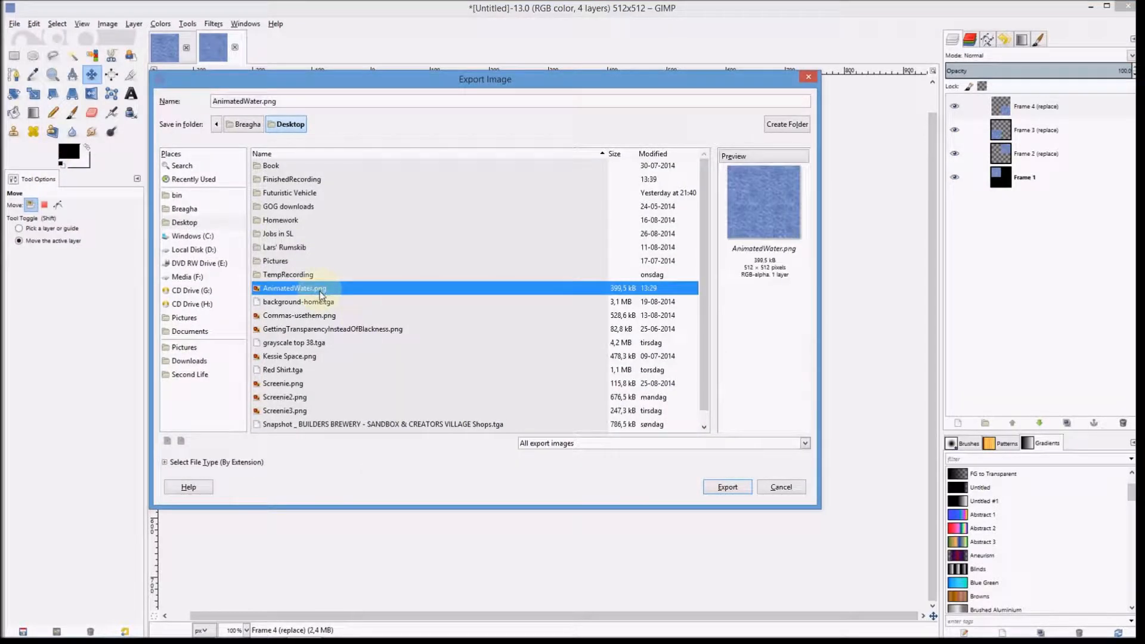
click(732, 487)
click(519, 344)
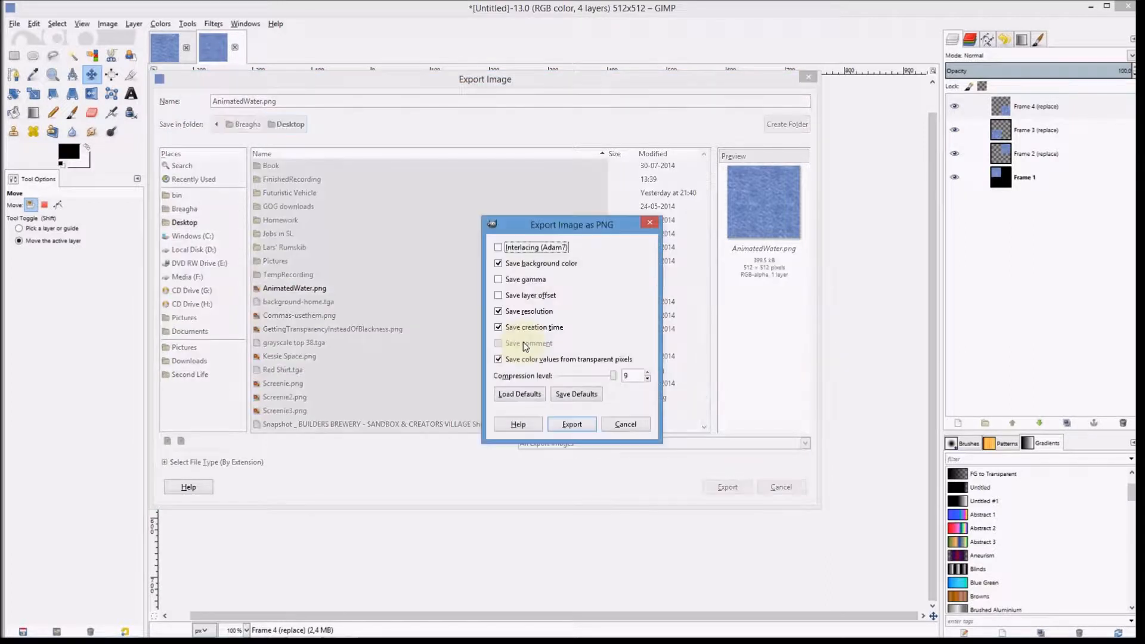
click(571, 424)
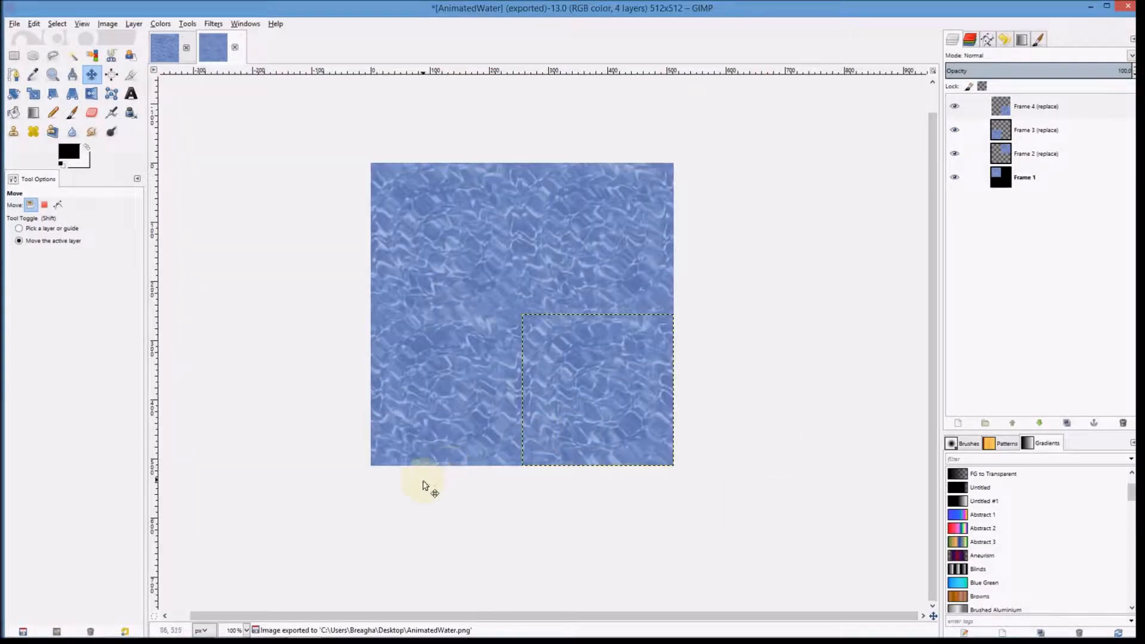
Step: Switch to the Firestorm viewer and open the round tub object for editing
key(alt)
key(alt+Tab)
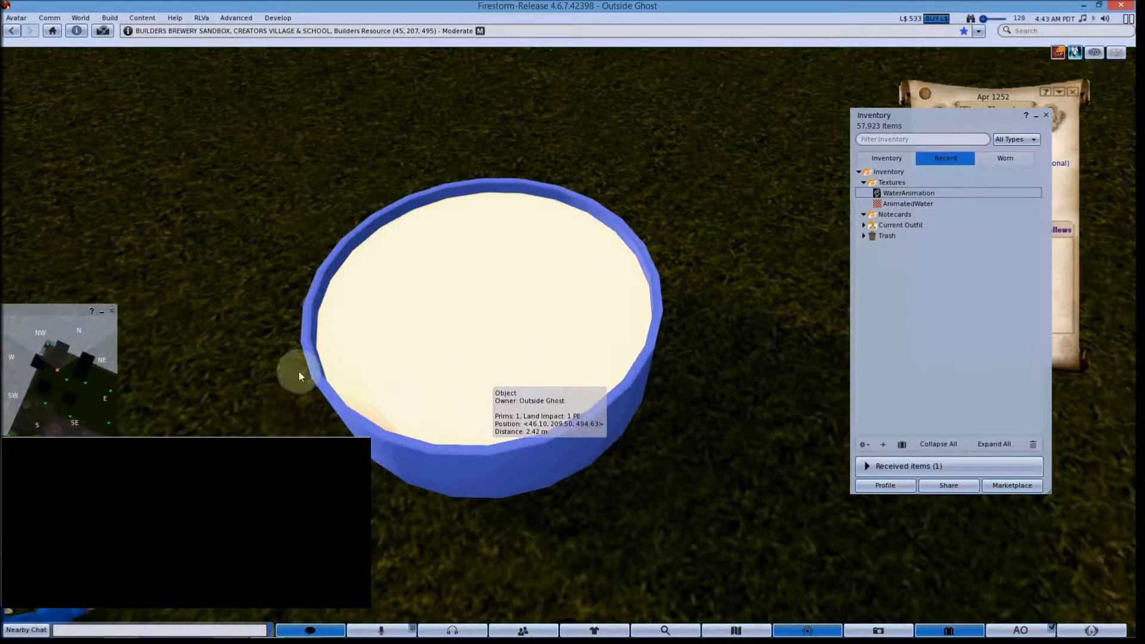
drag(521, 316, 524, 345)
right_click(522, 344)
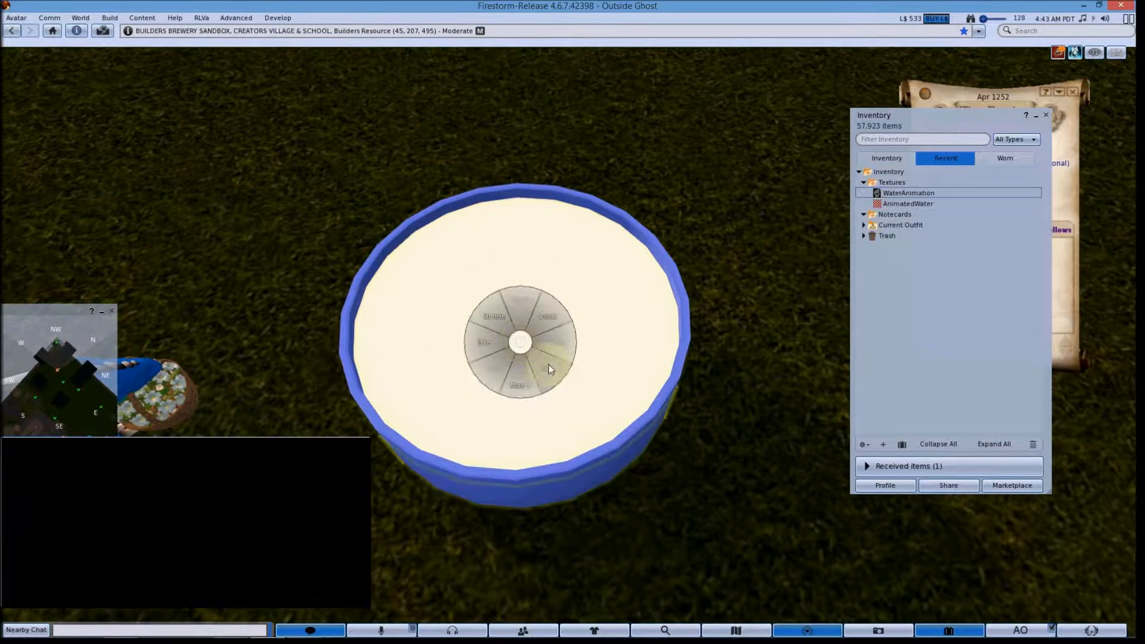
click(548, 368)
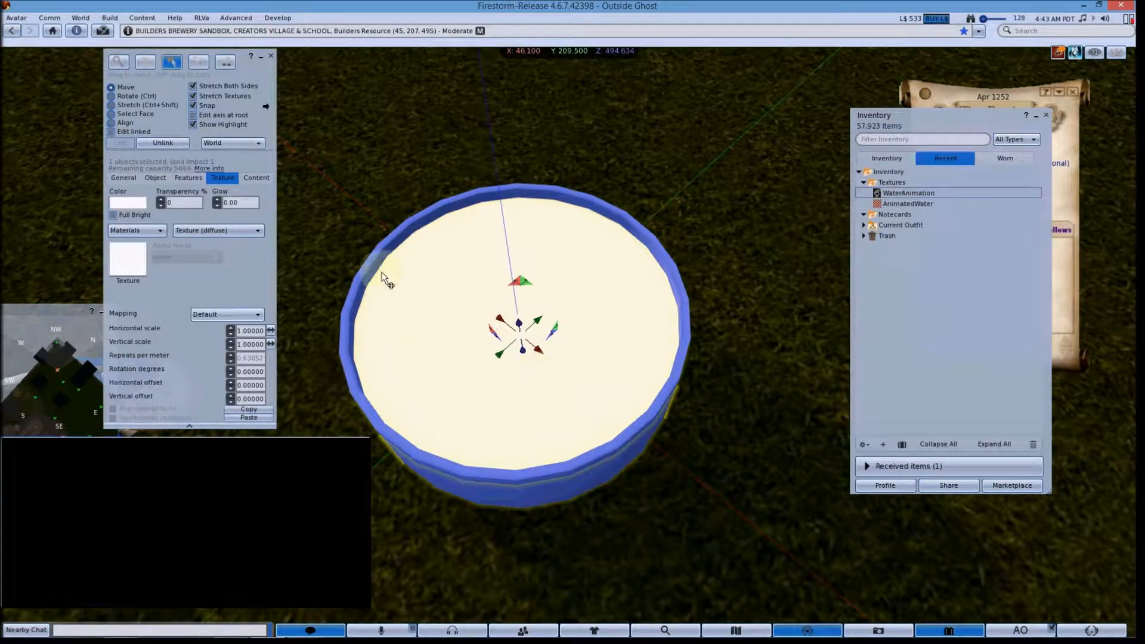
Step: Name the selected object Water in its general properties
click(158, 179)
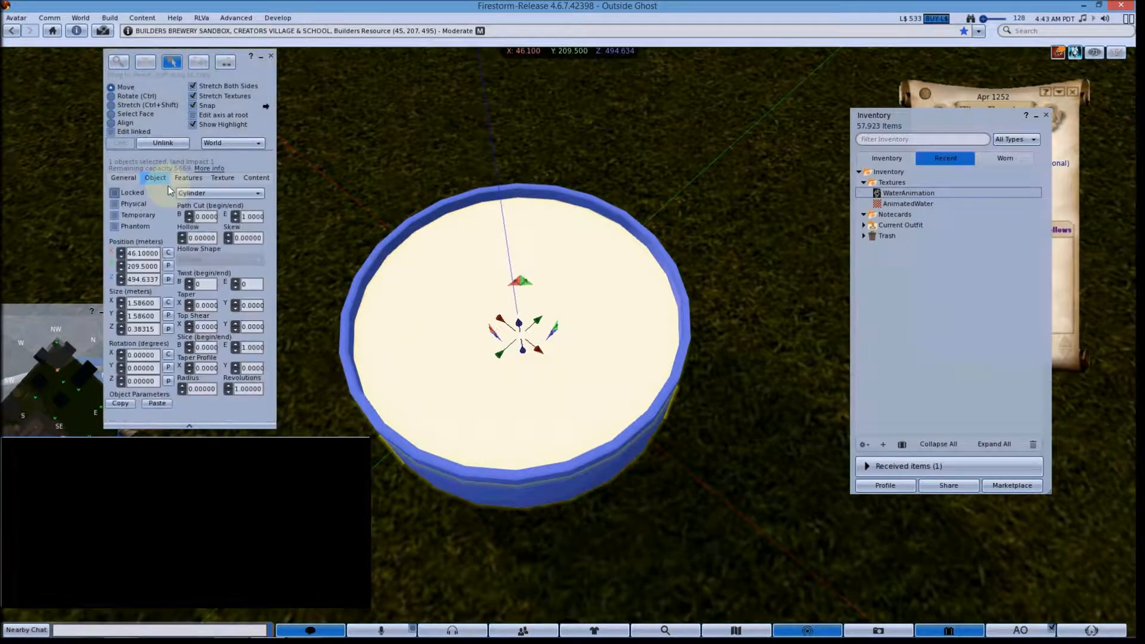
click(125, 179)
text(Water)
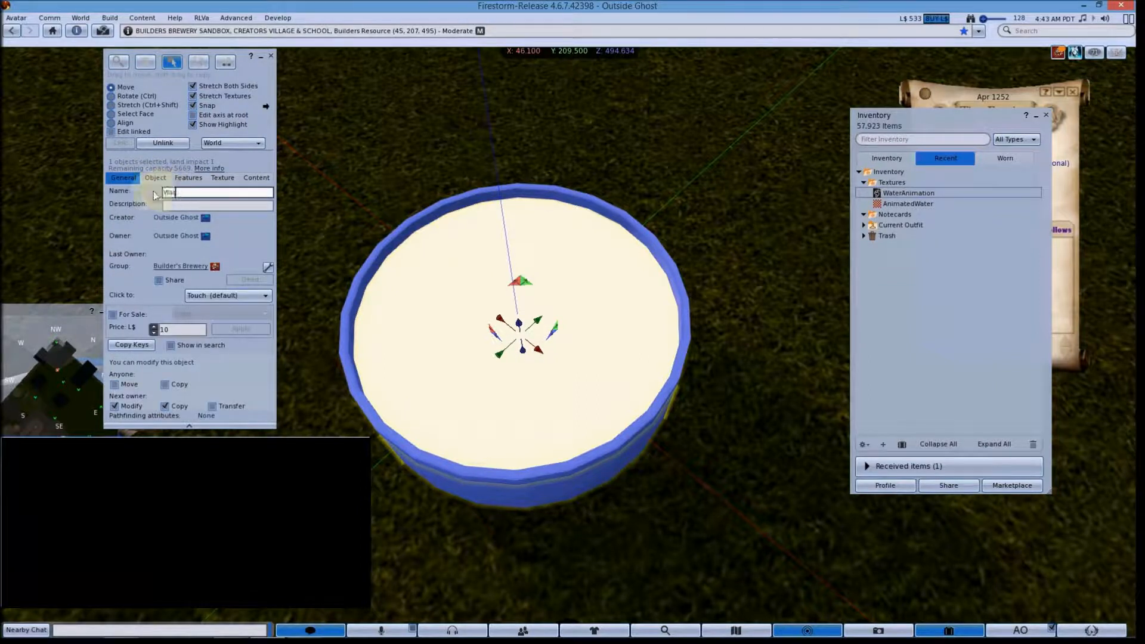
Step: Apply the AnimatedWater texture from inventory to the selected object's texture
click(222, 178)
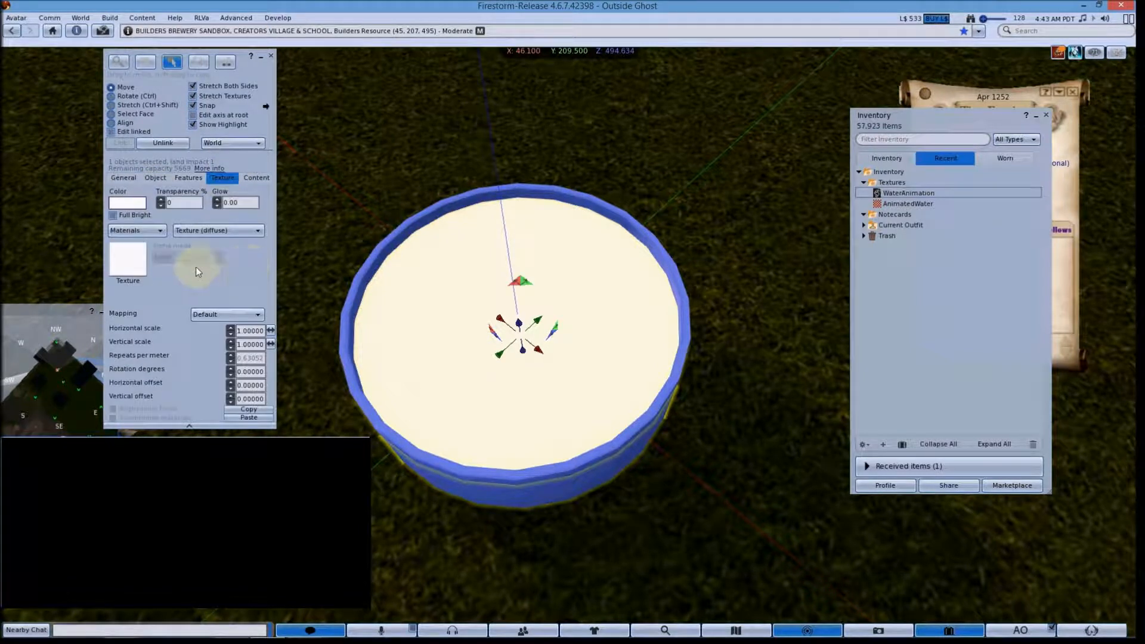
click(918, 204)
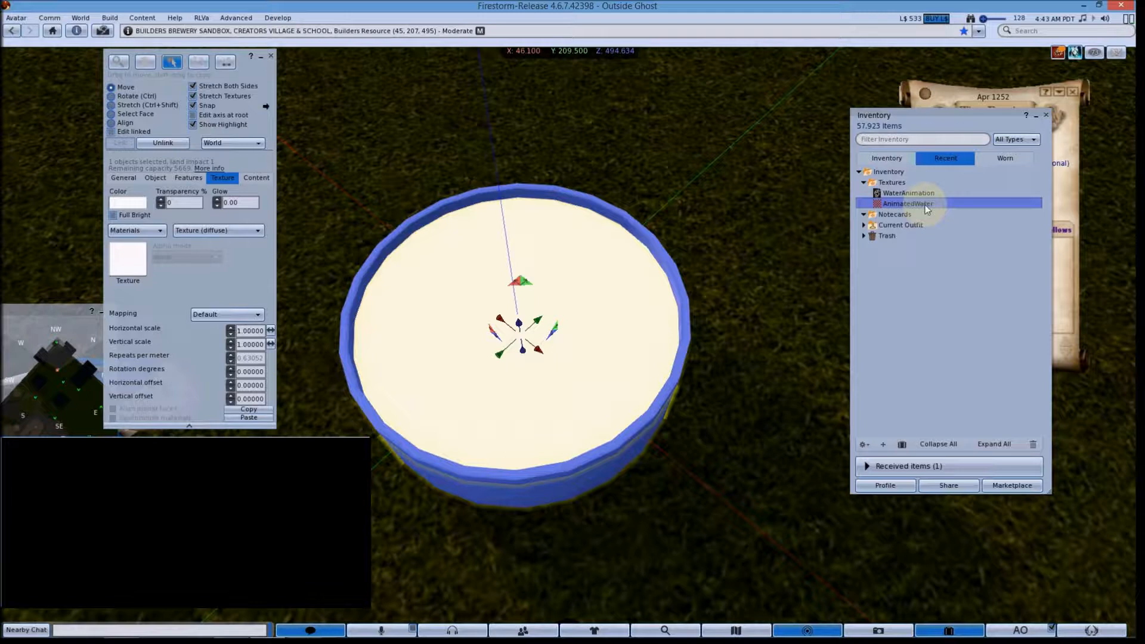
drag(925, 205, 127, 264)
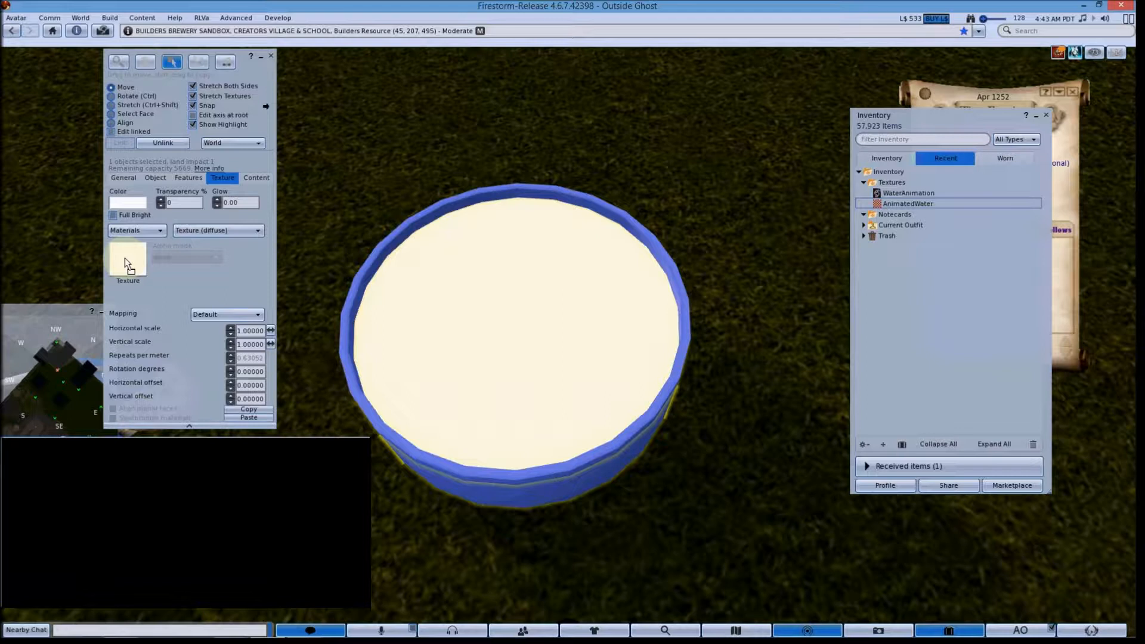
drag(127, 264, 127, 264)
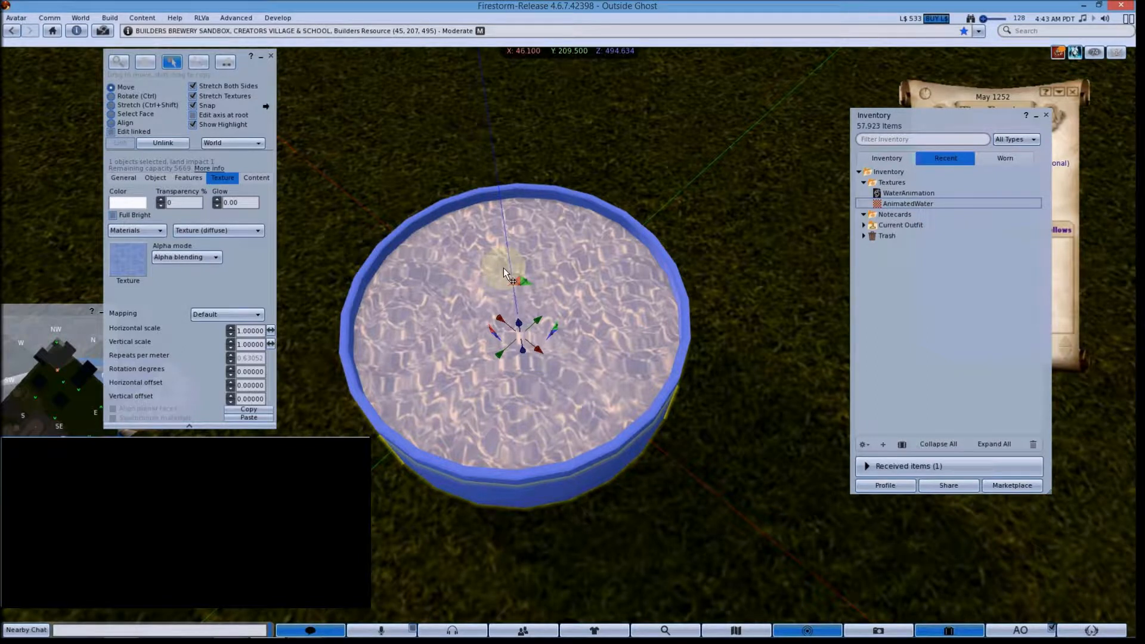
Step: Open the WaterAnimation script from inventory and enlarge and reposition its editor window
drag(519, 355, 567, 333)
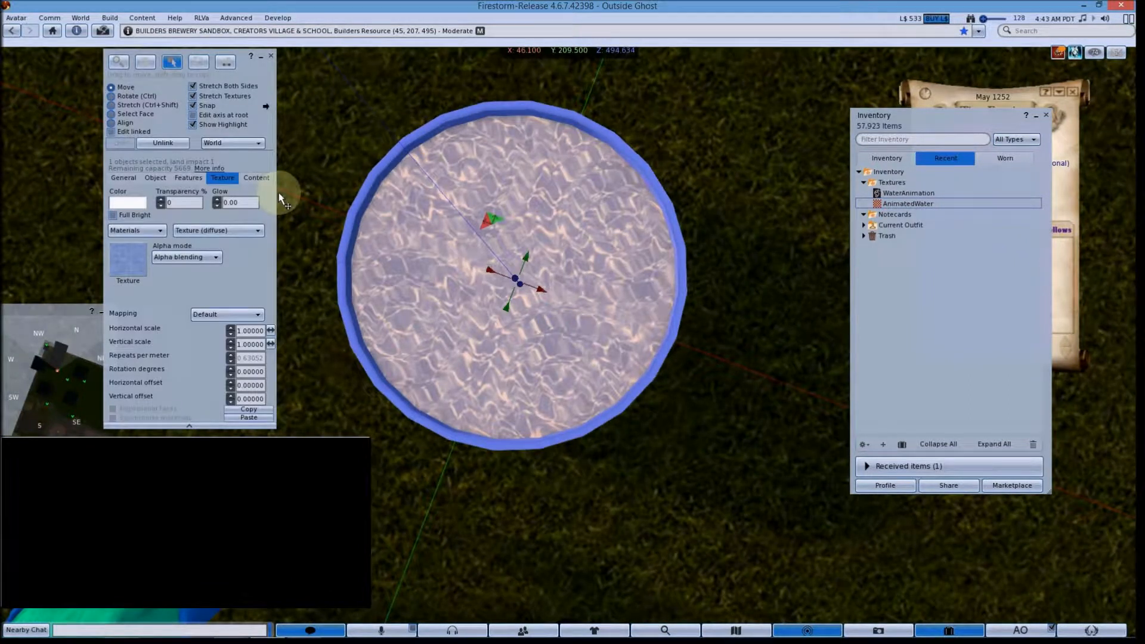
click(256, 177)
double_click(931, 192)
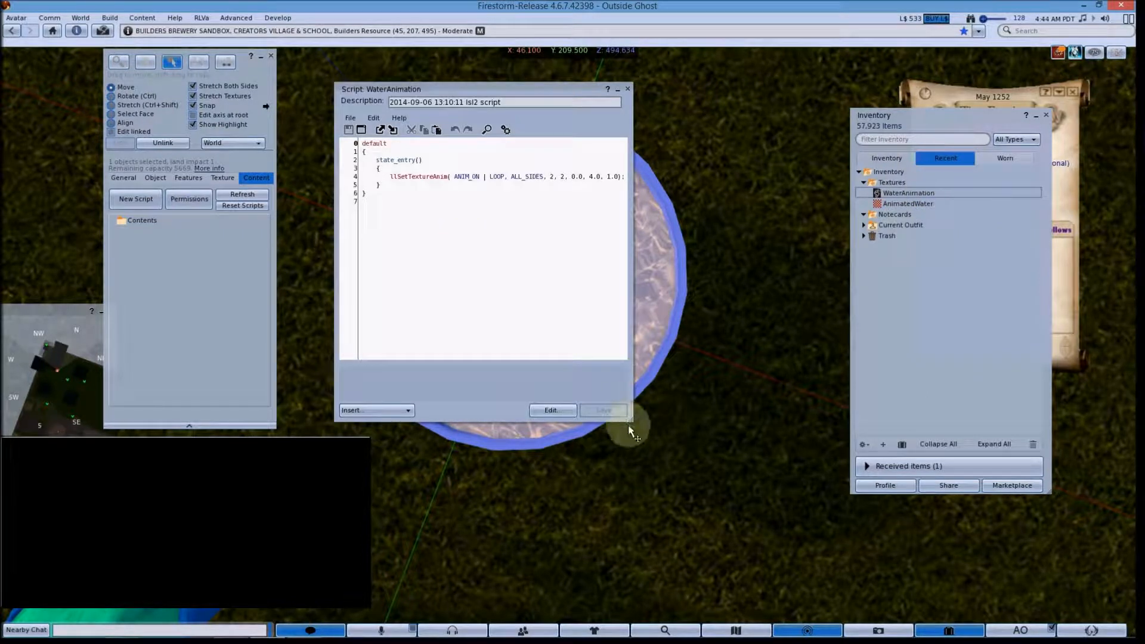
drag(630, 423, 726, 439)
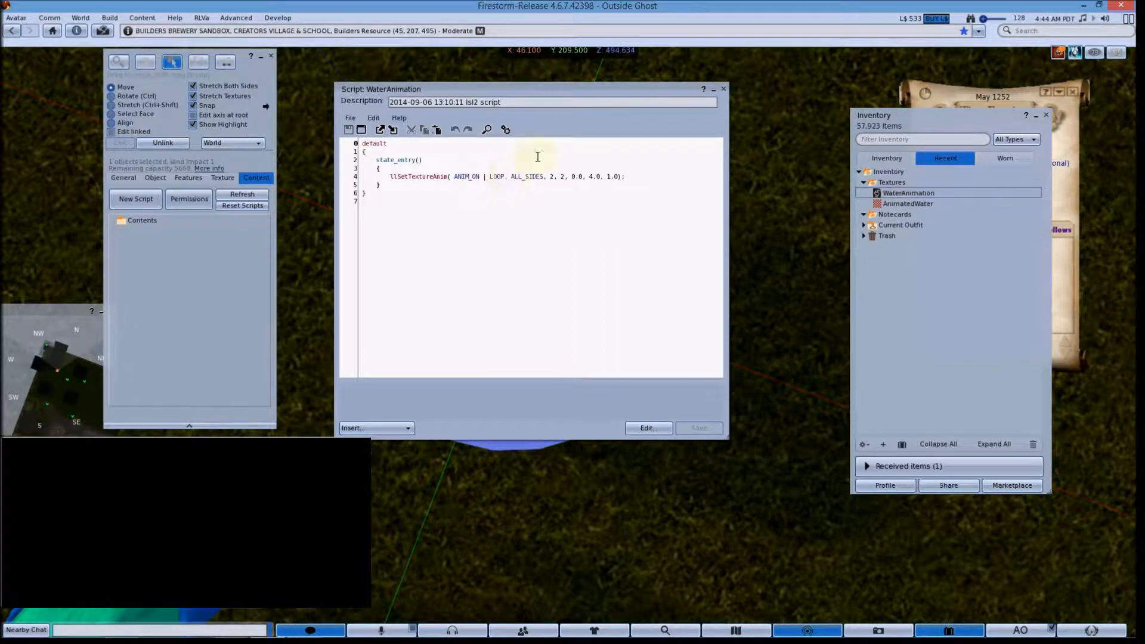
drag(526, 93, 779, 91)
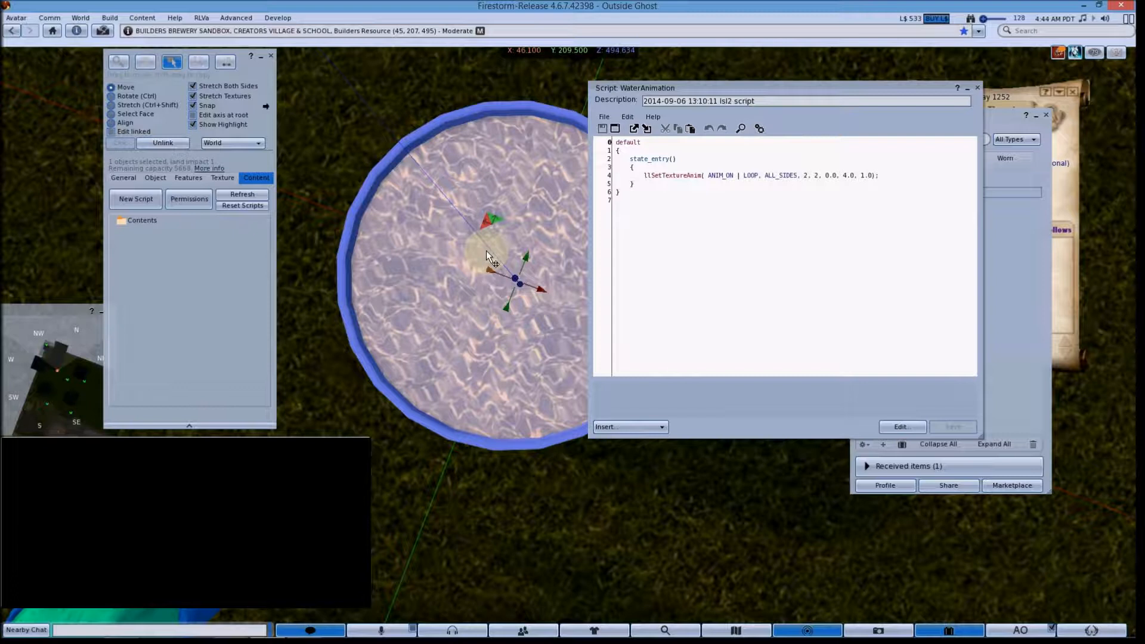
Step: Select the tub's top face, then replace ALL_SIDES in the llSetTextureAnim call with face 0
click(140, 117)
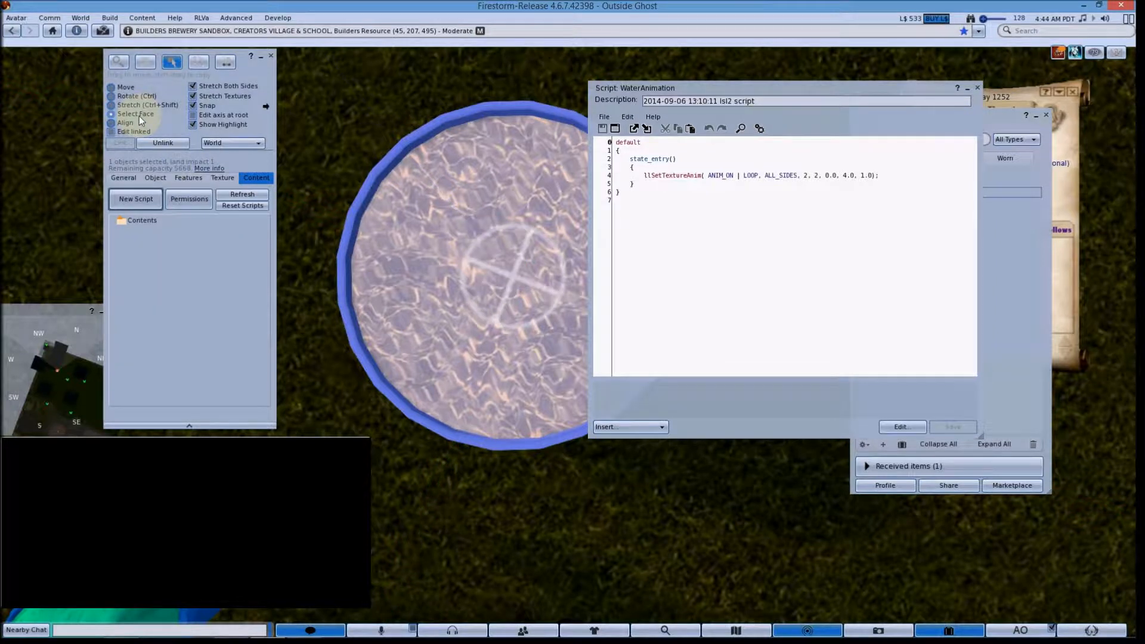
click(508, 267)
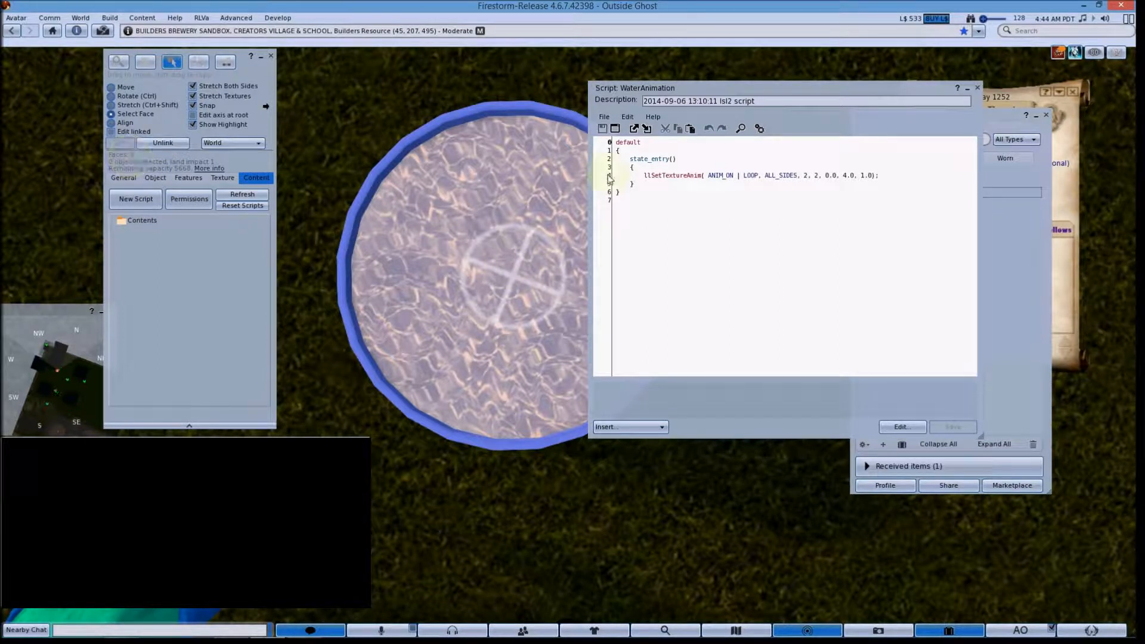
drag(762, 176, 798, 179)
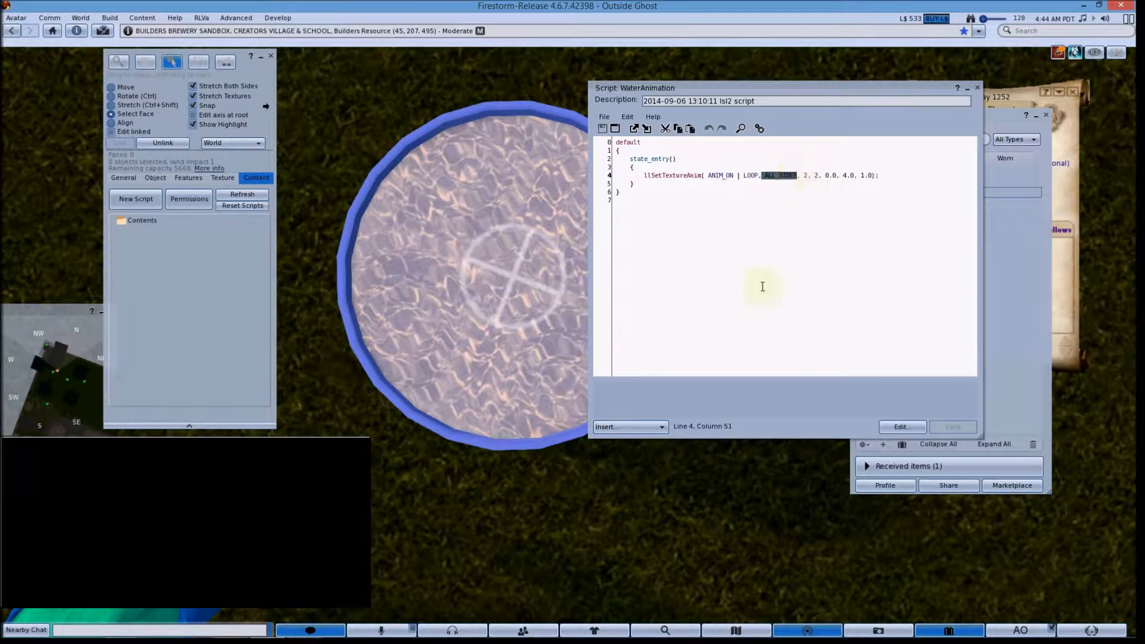
key(Delete)
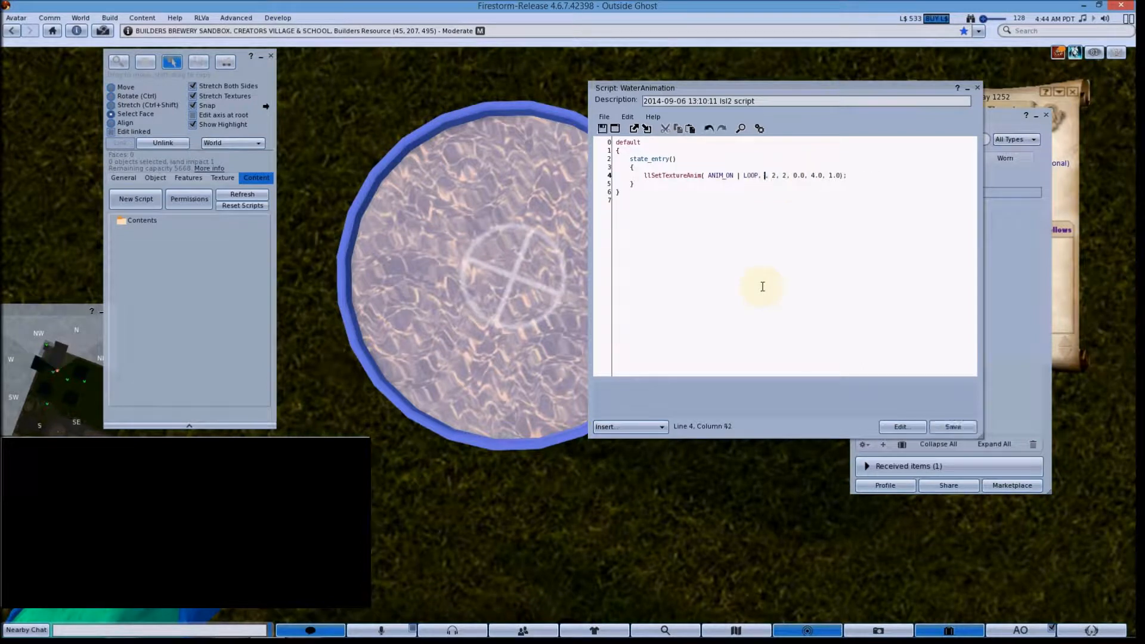
text(0)
key(alt+Tab)
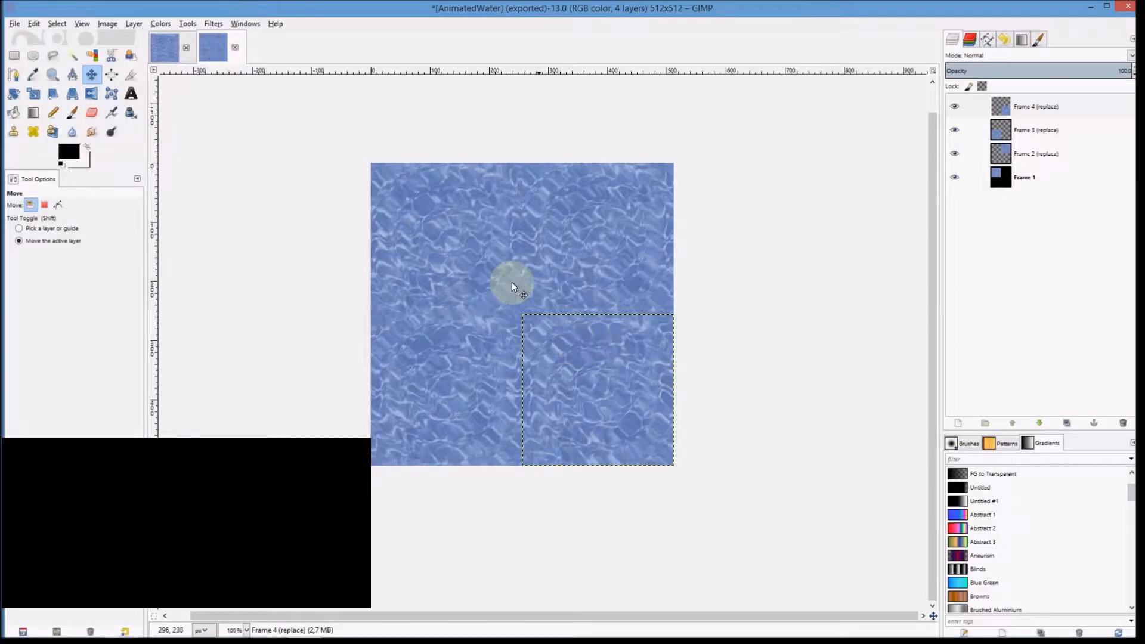
key(alt+Tab)
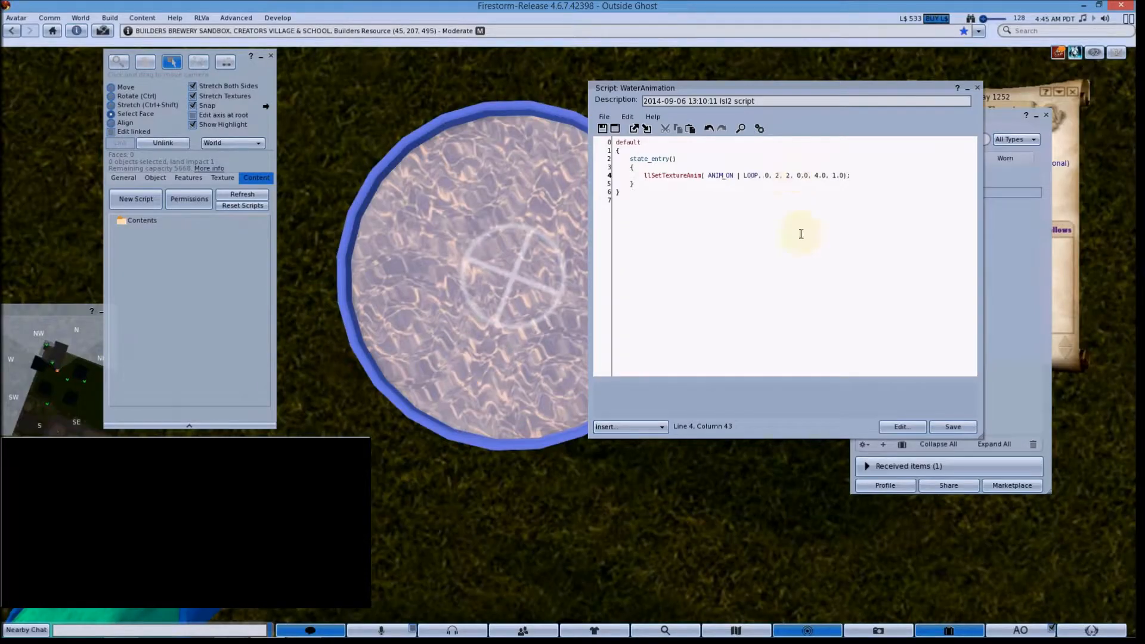
key(alt+Tab)
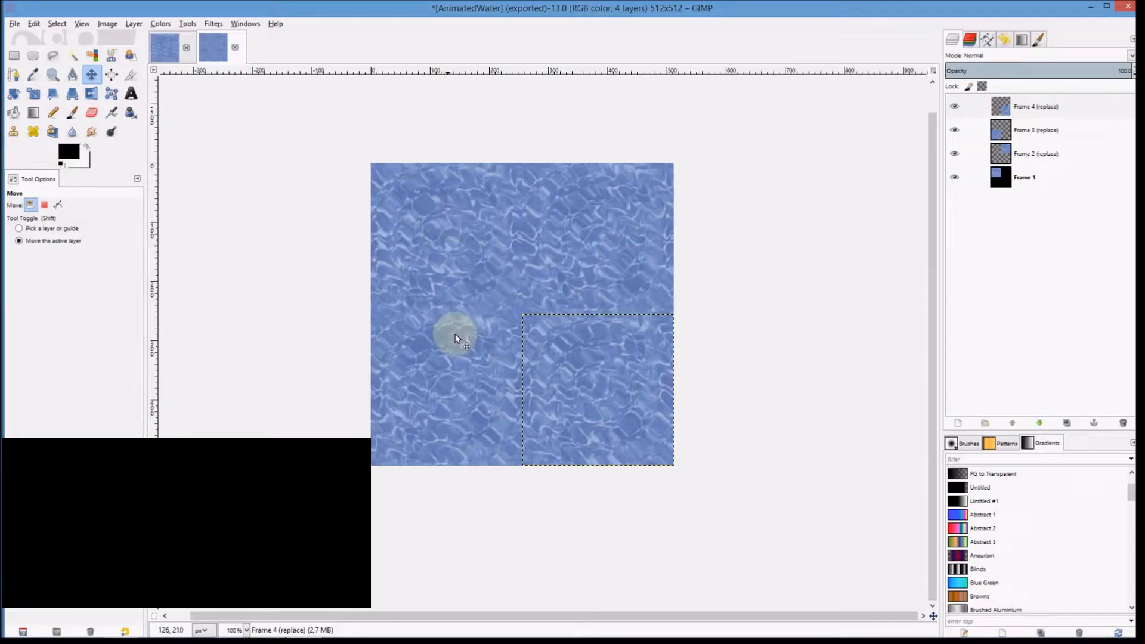
key(alt+Tab)
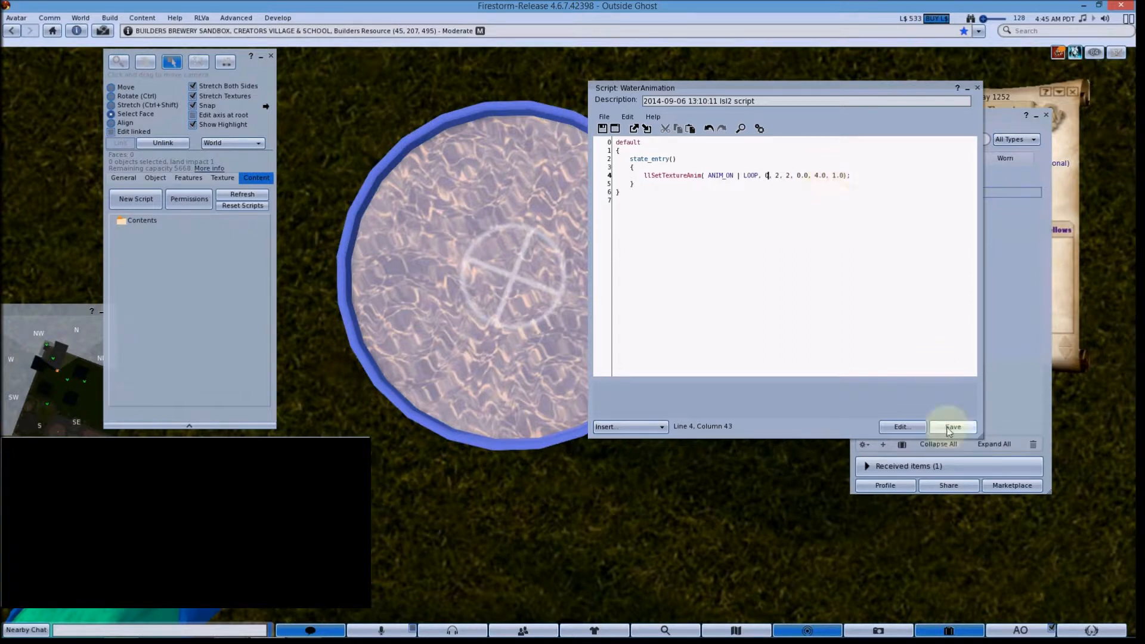
Step: Save the edited WaterAnimation script and close its editor
click(977, 87)
click(506, 356)
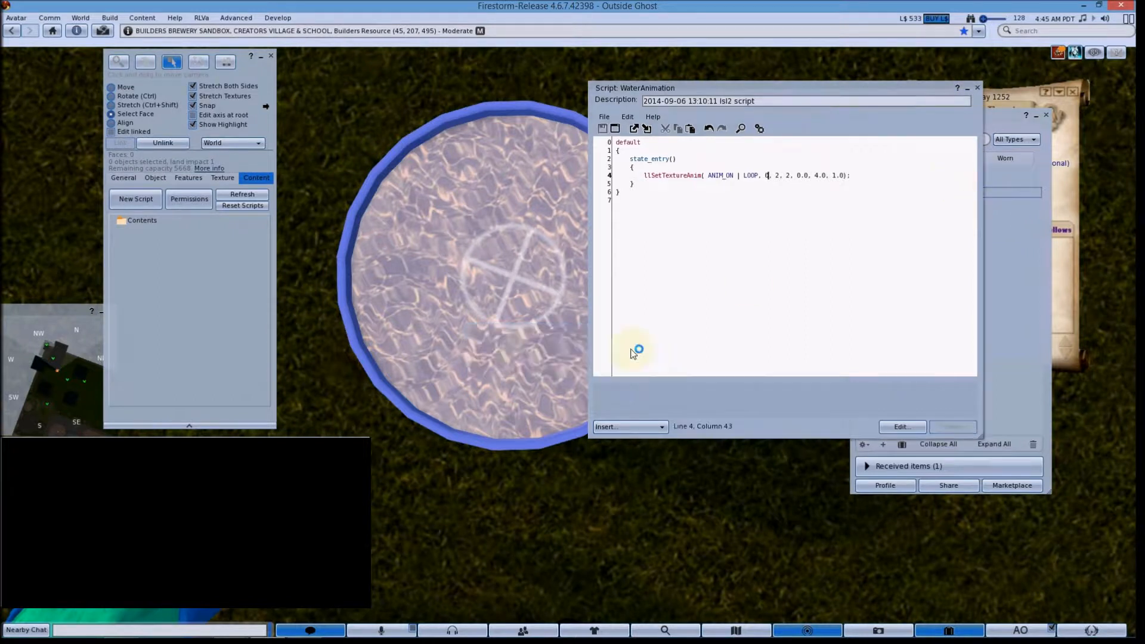
click(978, 92)
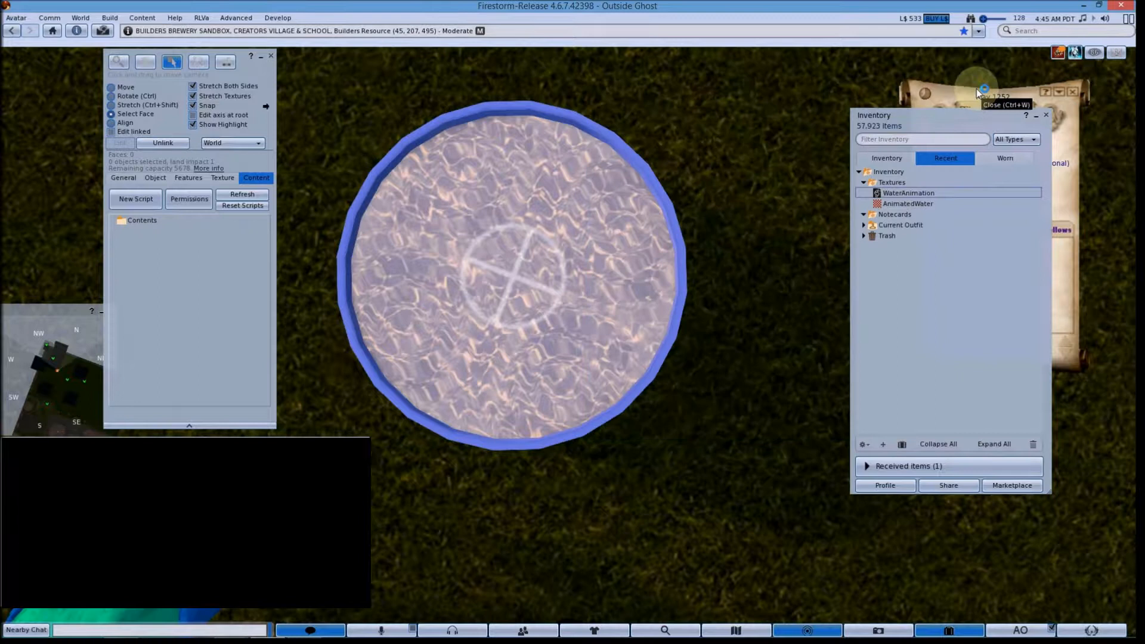
Step: Add the WaterAnimation script to the Water object's contents and open it
drag(908, 197, 176, 262)
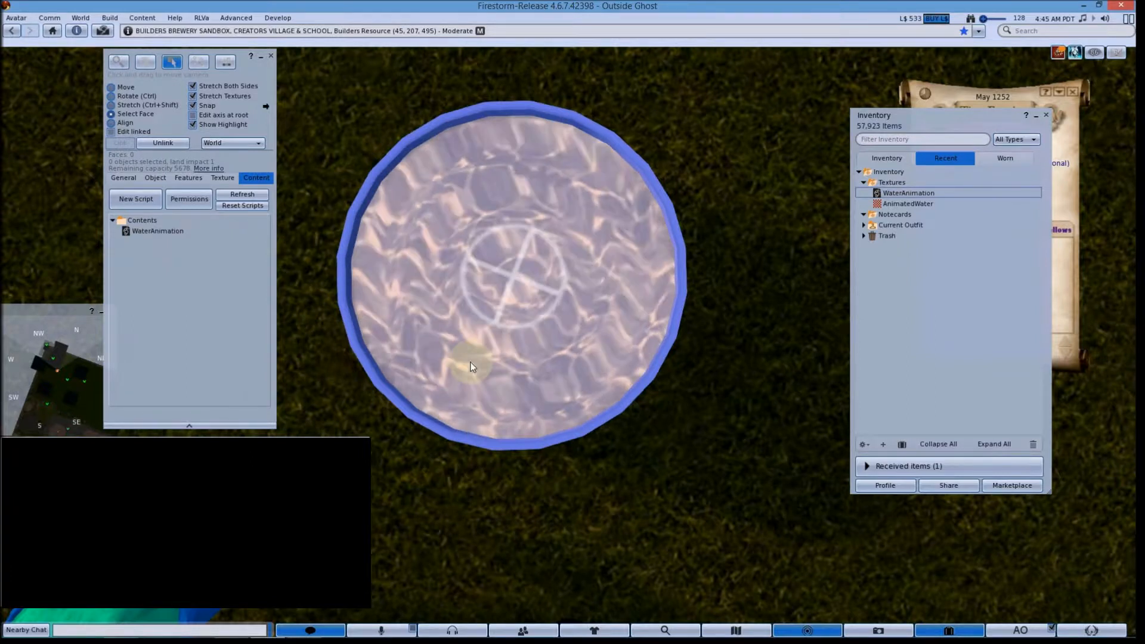
double_click(155, 231)
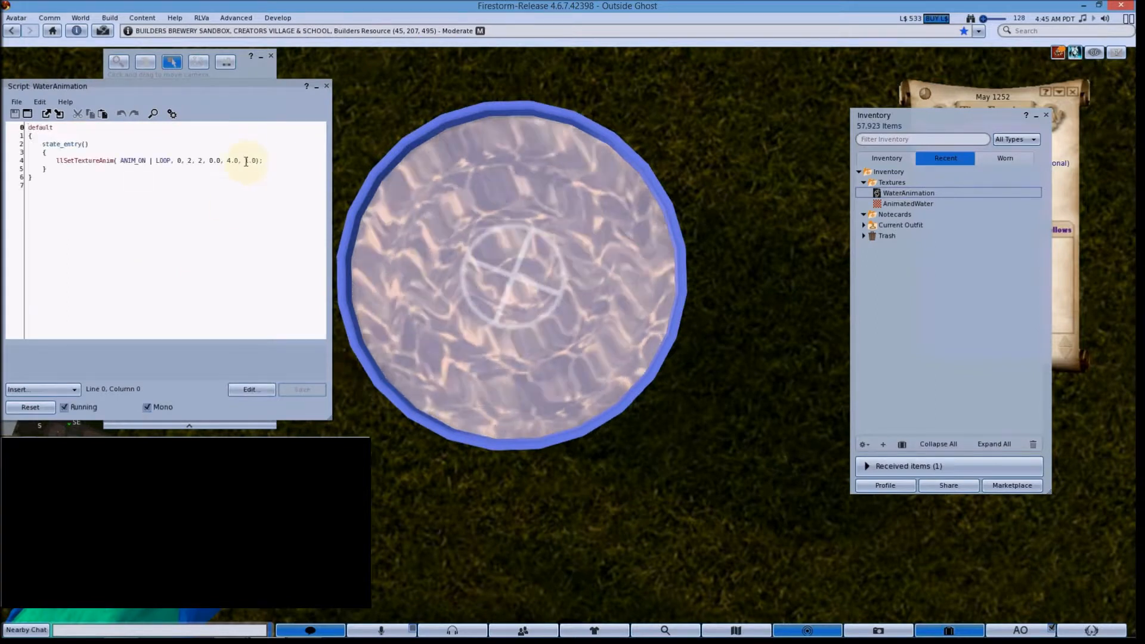
Step: Set the animation rate in llSetTextureAnim to 10.0, save the script, and close the editors
click(250, 160)
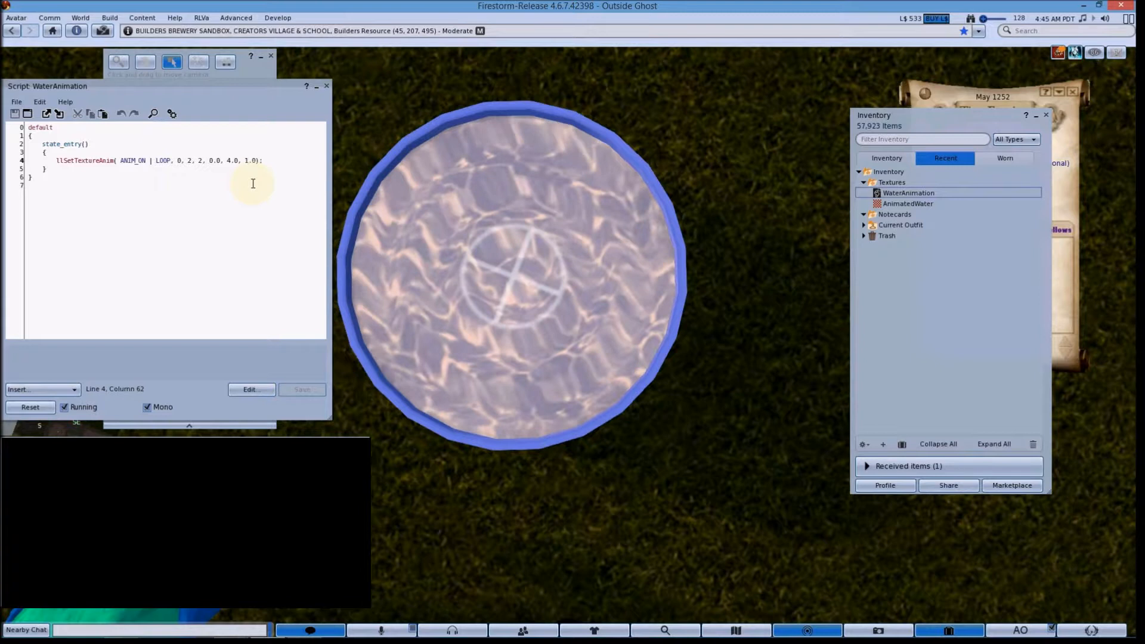
text(0)
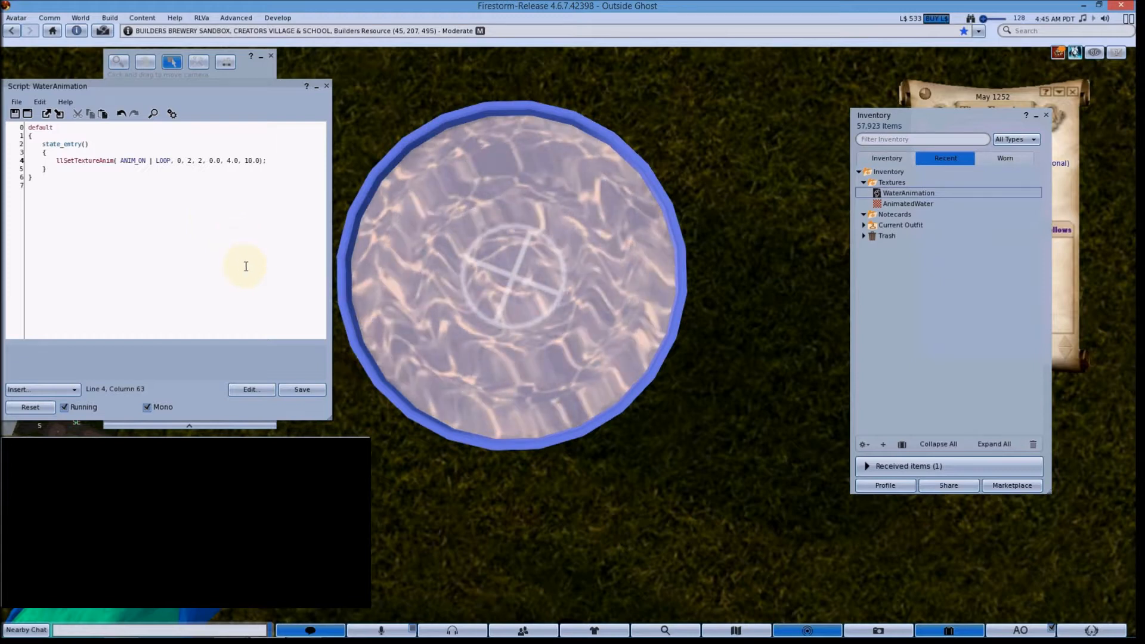
click(310, 390)
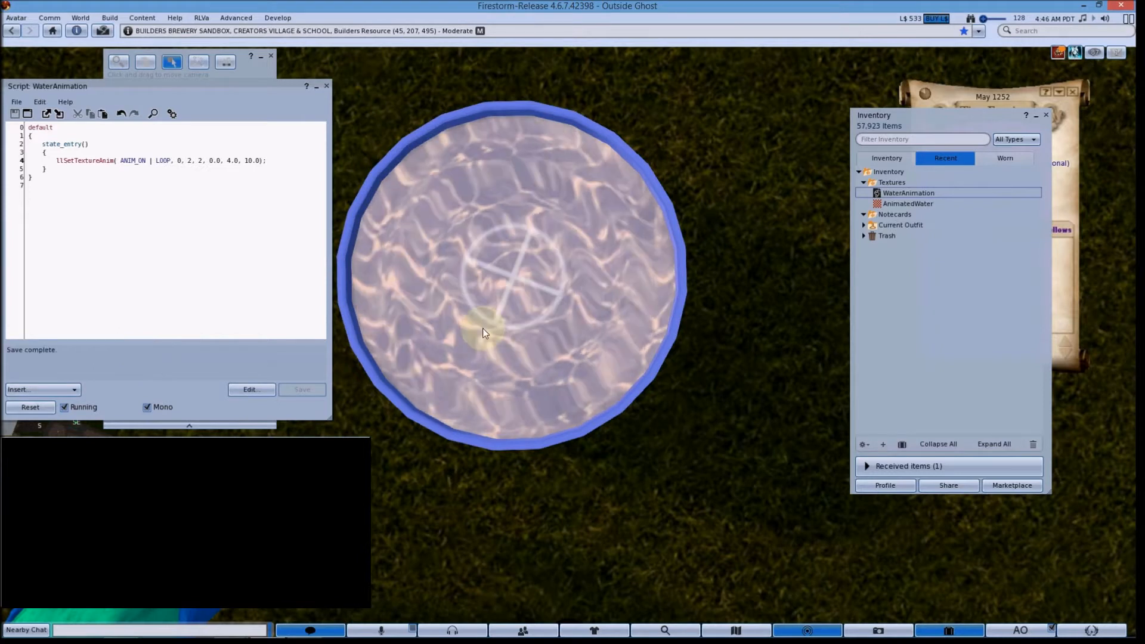
click(326, 89)
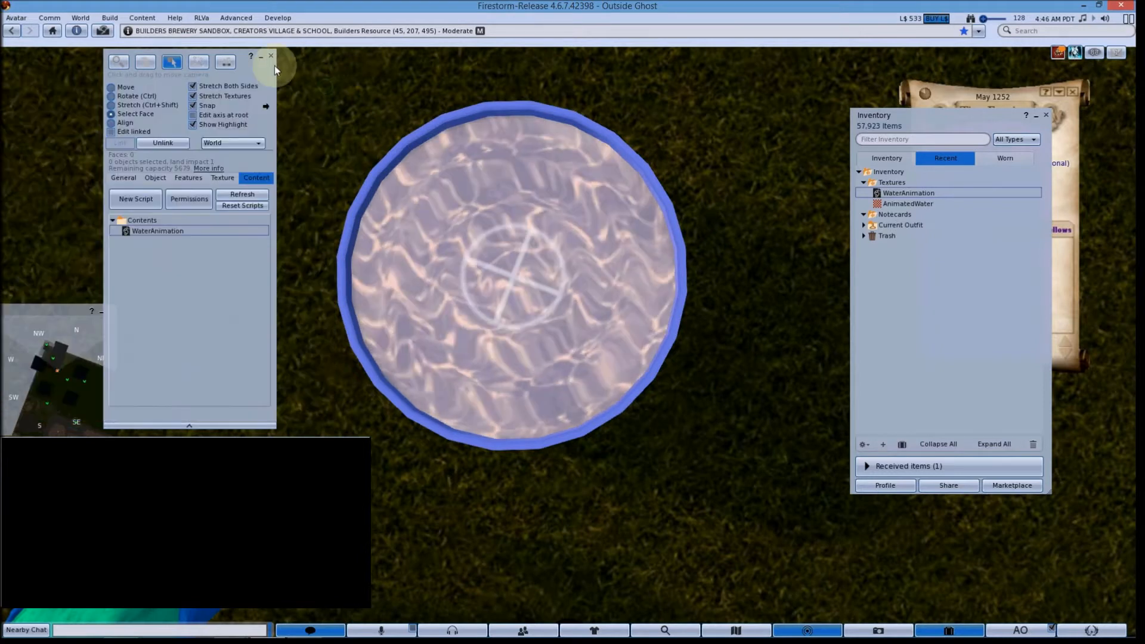
click(274, 59)
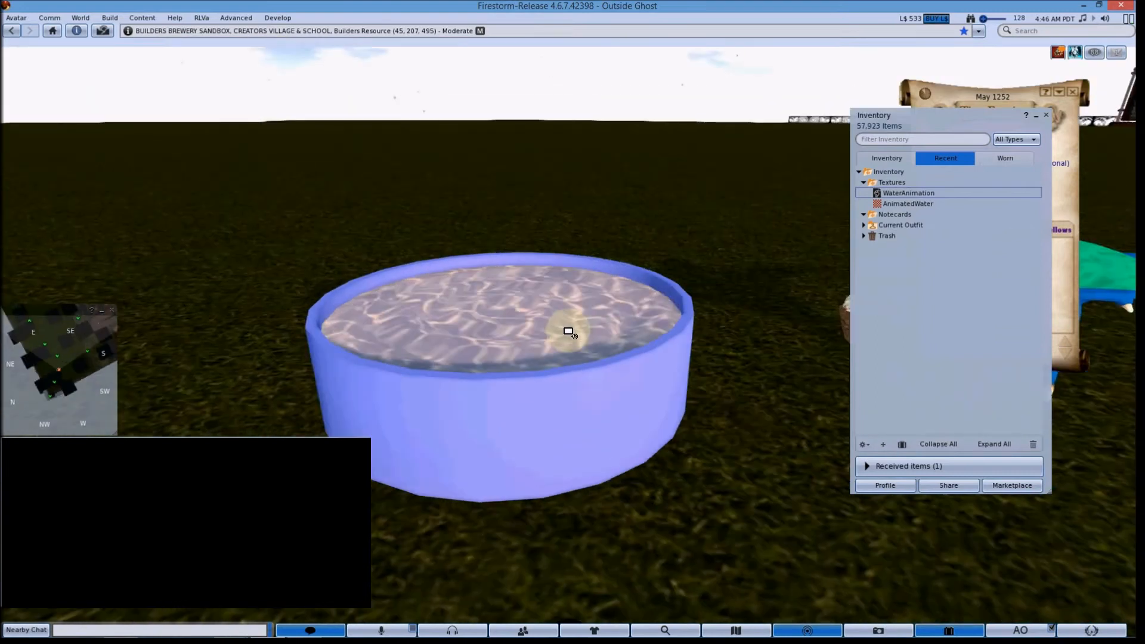
Step: Inspect the animated water surface in the tub from different angles
drag(568, 331, 562, 315)
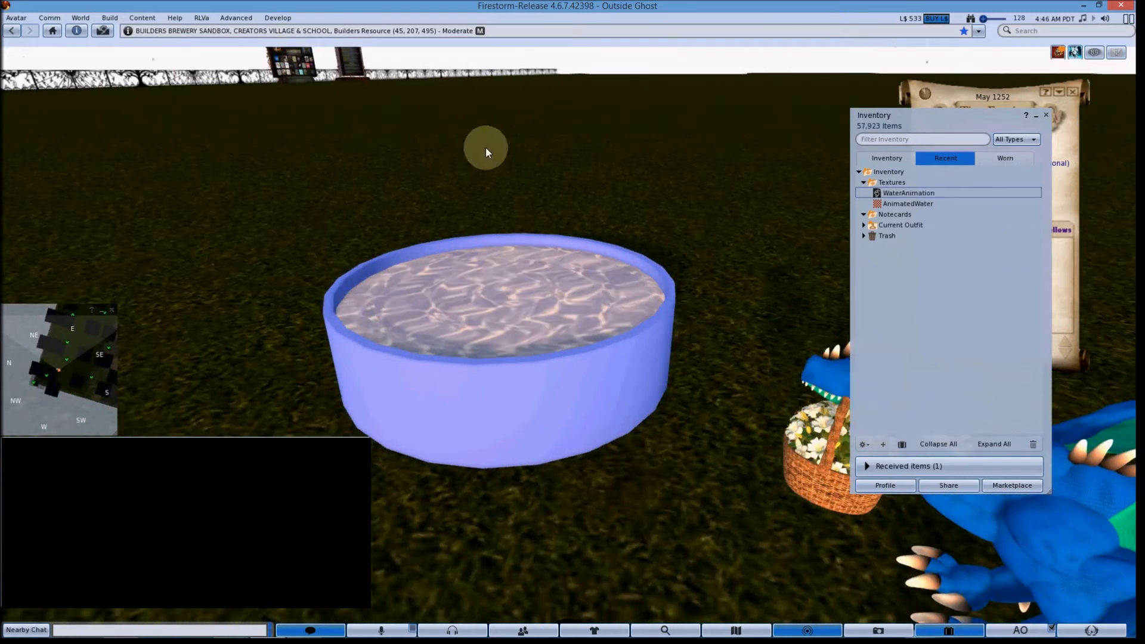
drag(511, 294, 567, 324)
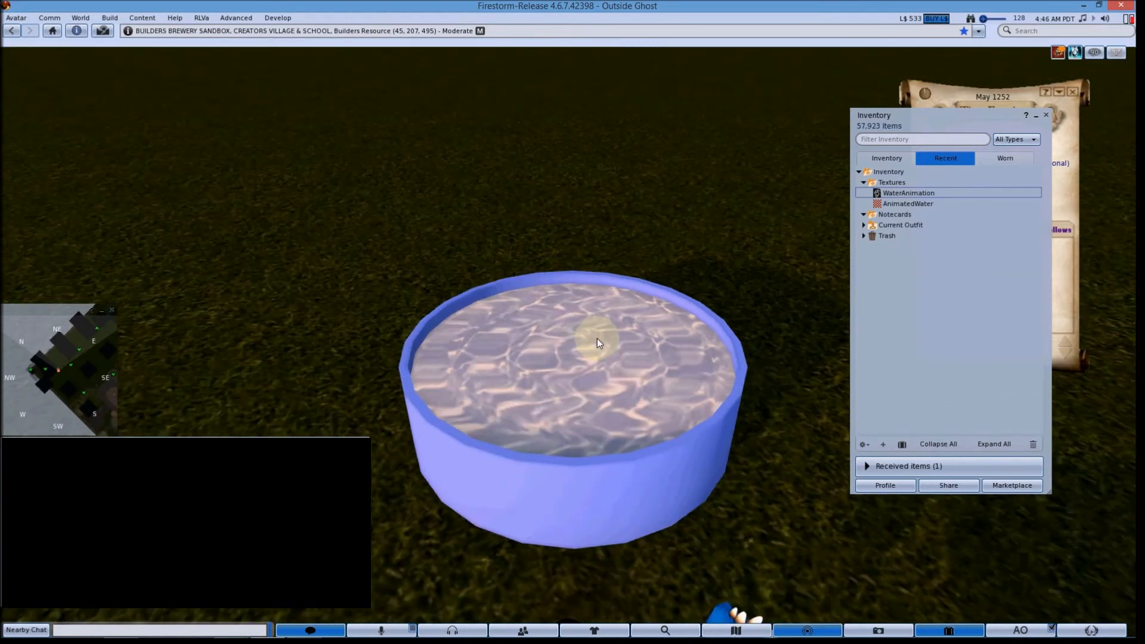